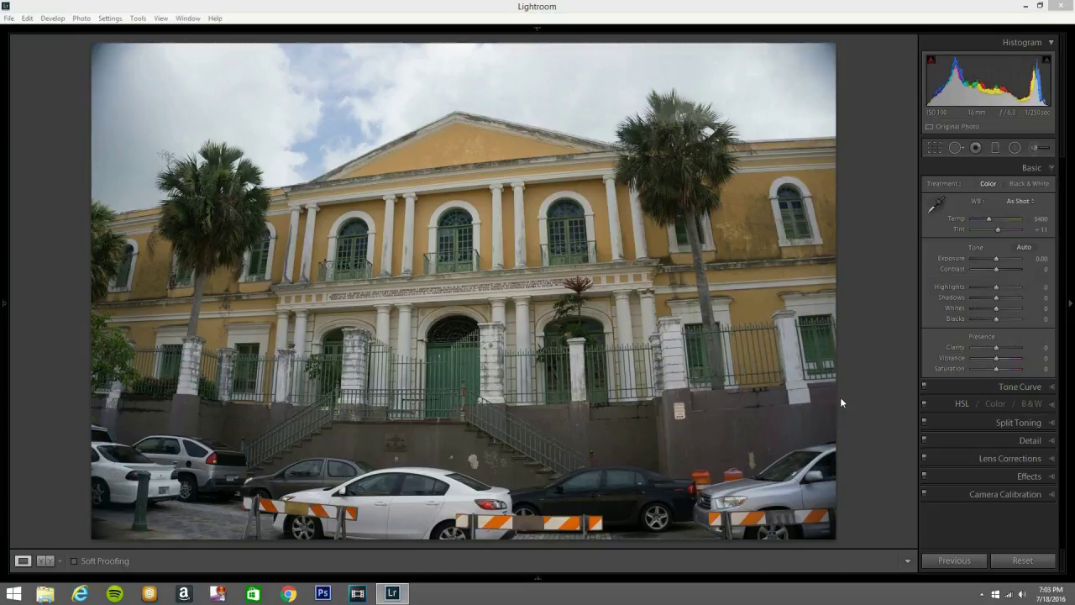
Enable lens profile corrections and chromatic aberration removal, then apply Upright Auto
left_click(1034, 459)
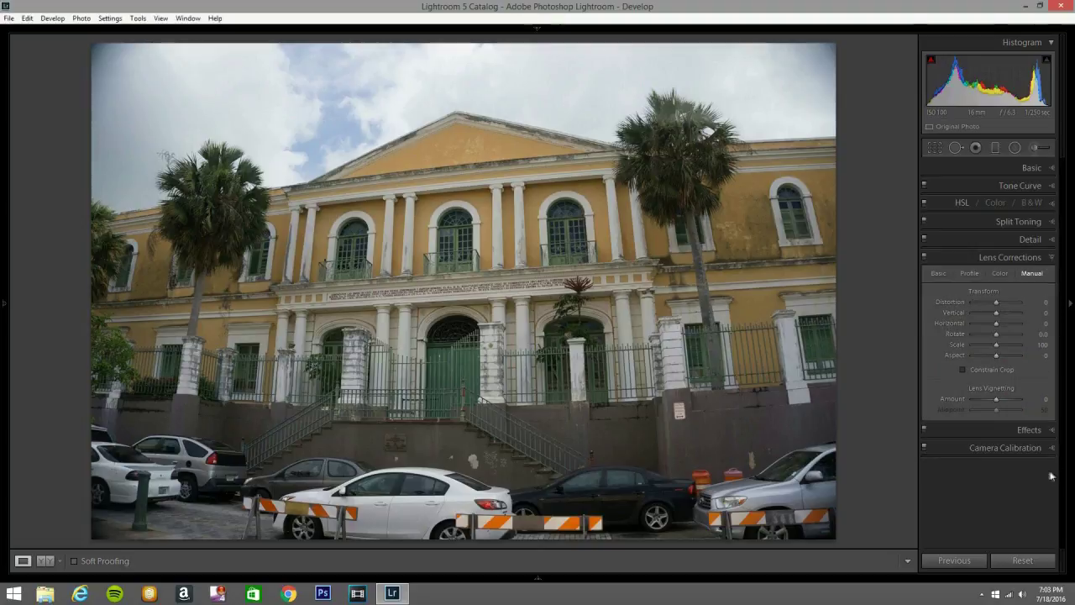
left_click(938, 273)
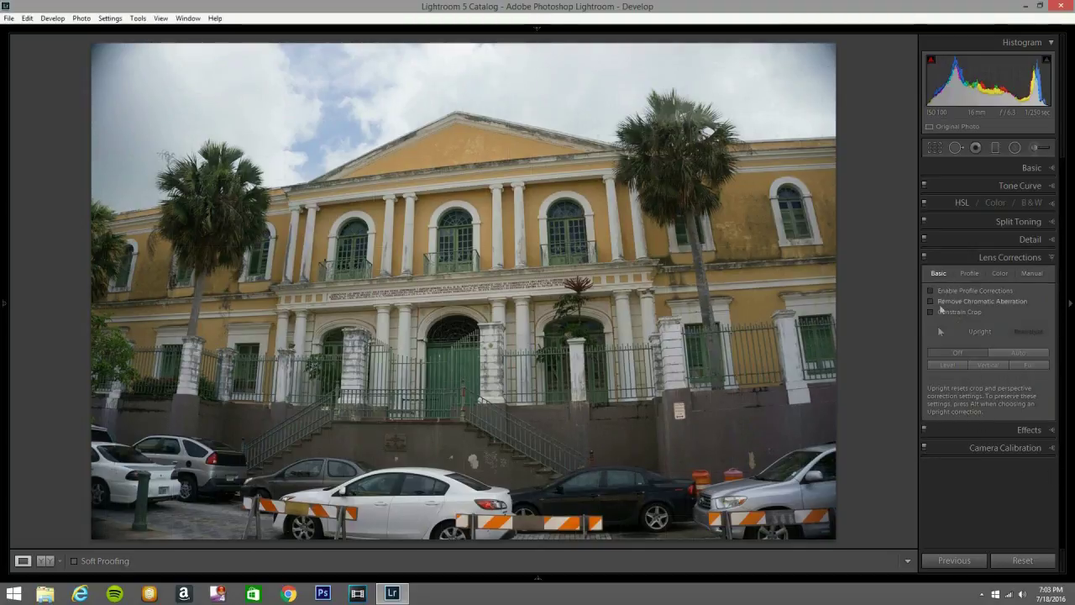
left_click(932, 289)
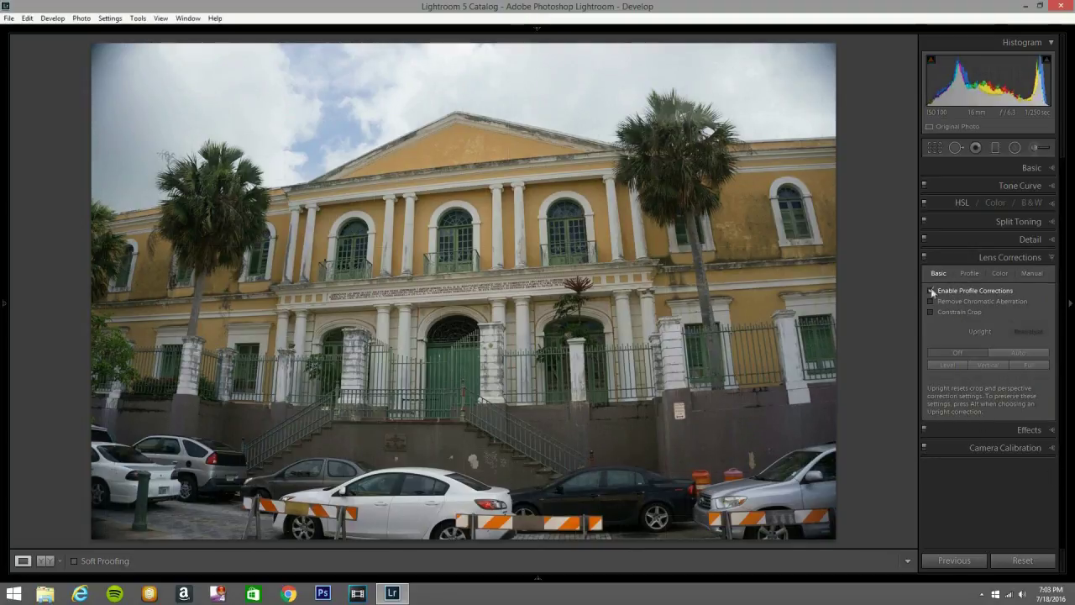
left_click(930, 301)
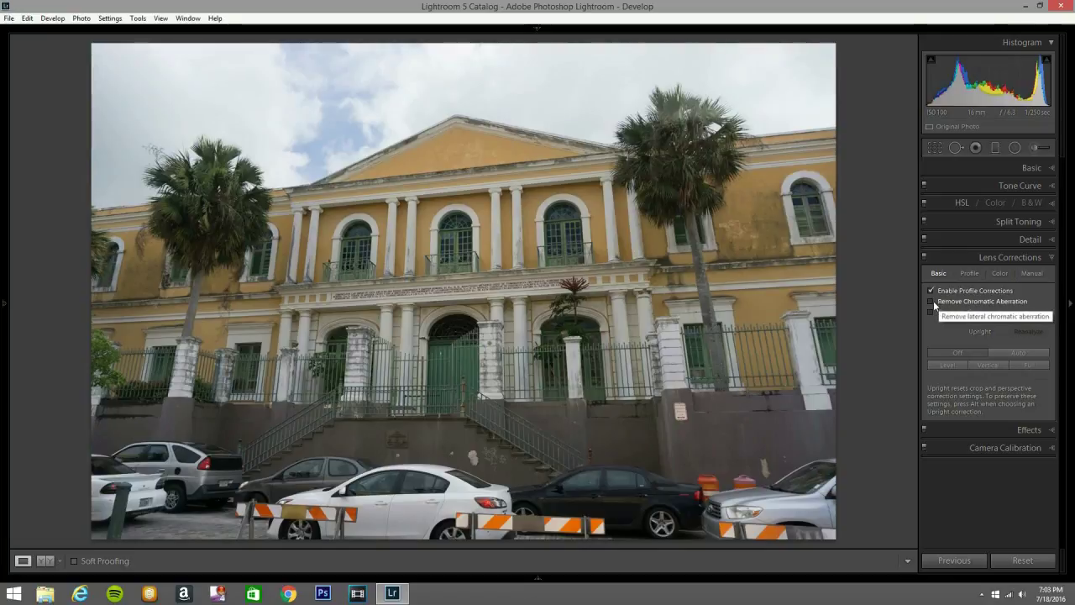
left_click(1018, 354)
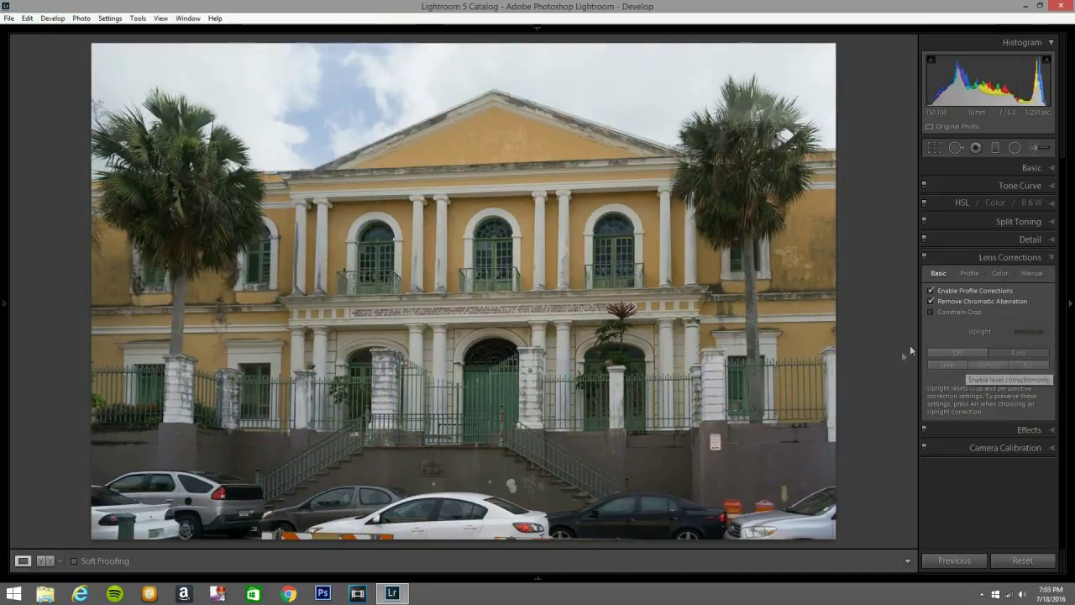
Crop with an unlocked aspect to full width, trimming the bottom cars and barriers
left_click(935, 148)
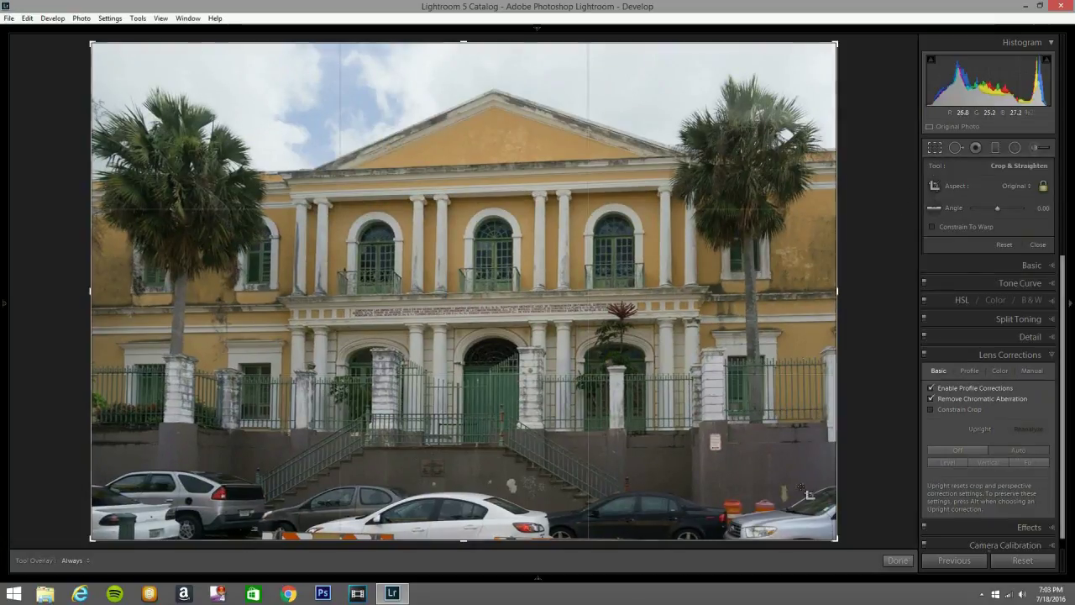
left_click_drag(803, 536, 787, 505)
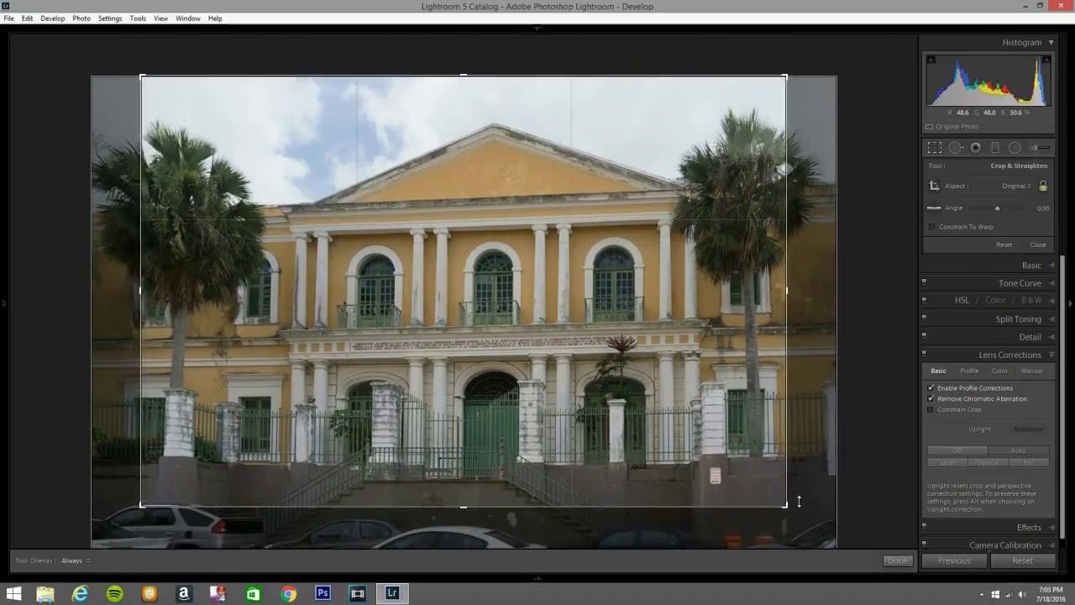
left_click(1044, 192)
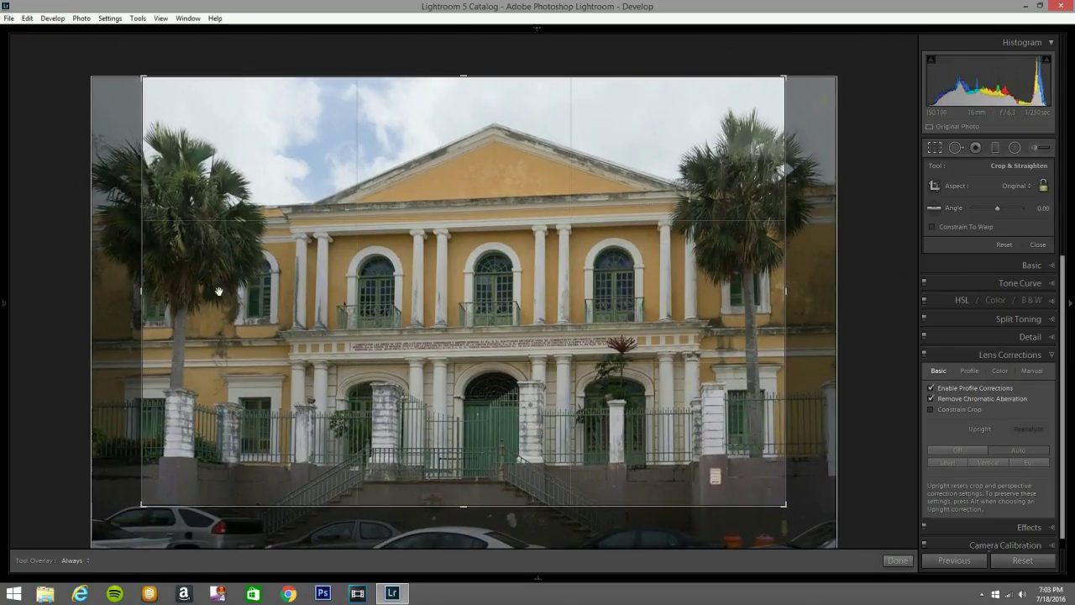
left_click_drag(104, 251, 84, 252)
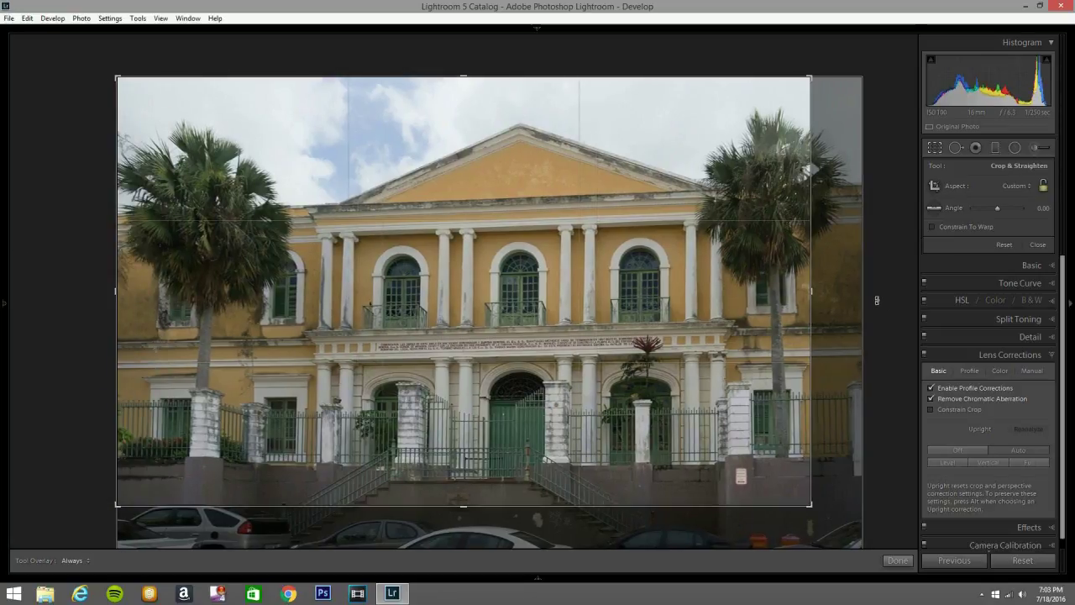
left_click_drag(817, 294, 866, 310)
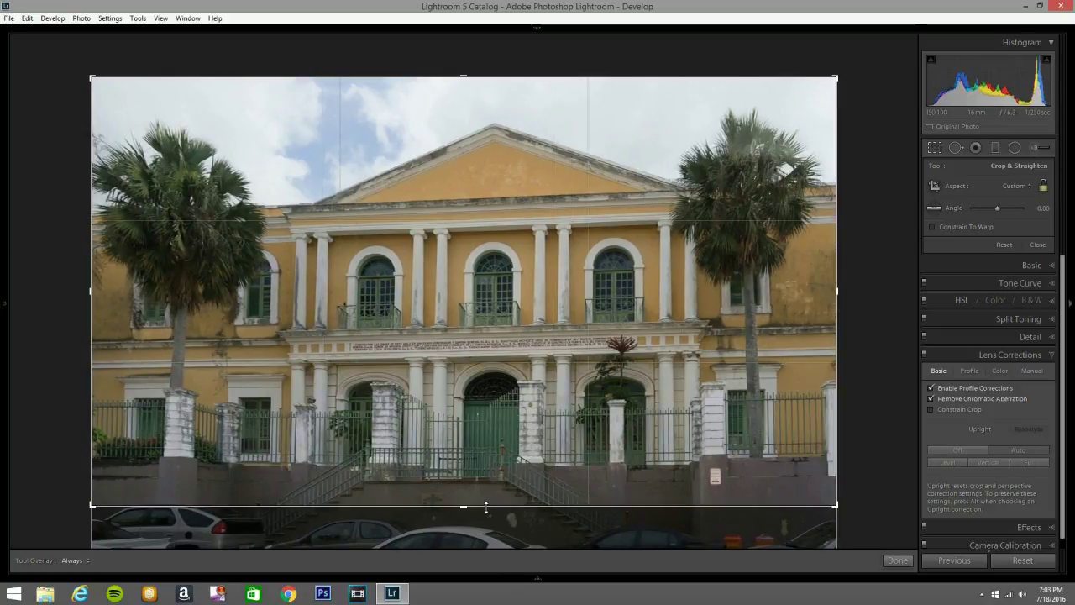
left_click(935, 149)
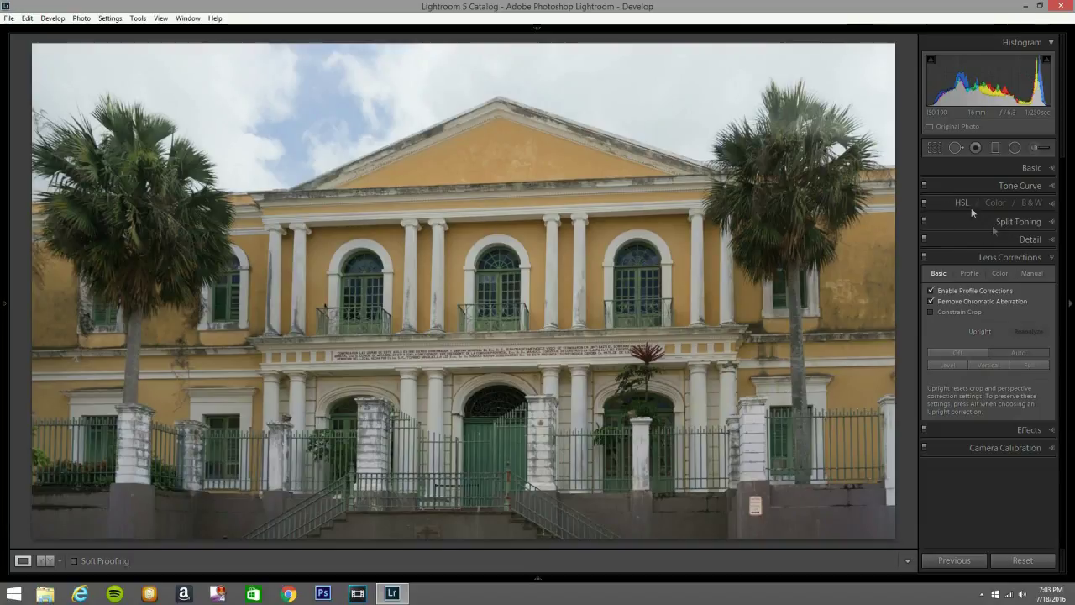
Set the white balance to the Cloudy preset
left_click(1049, 167)
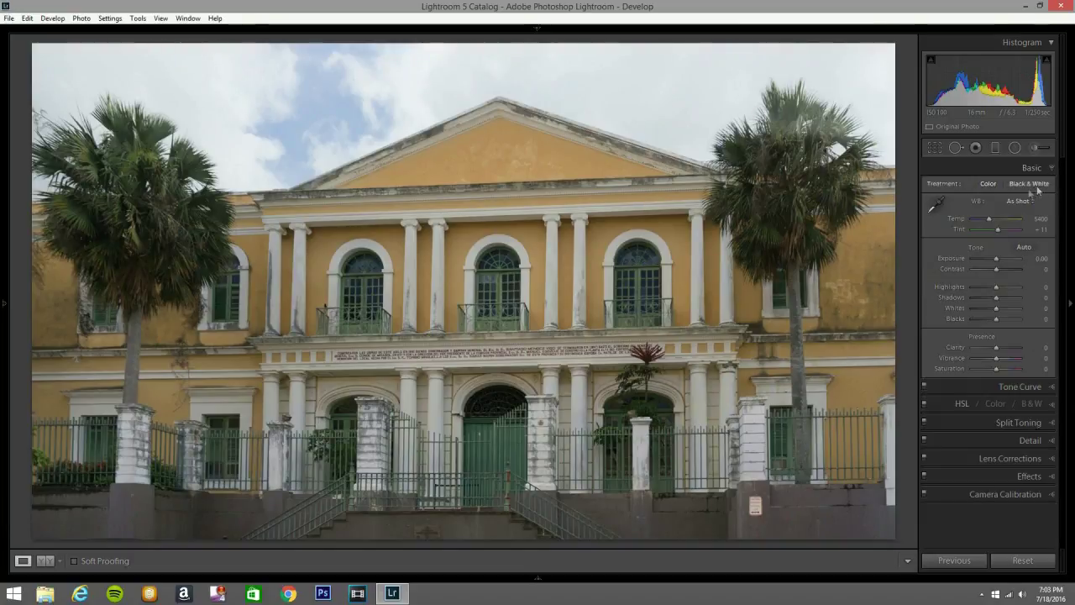
left_click(1017, 201)
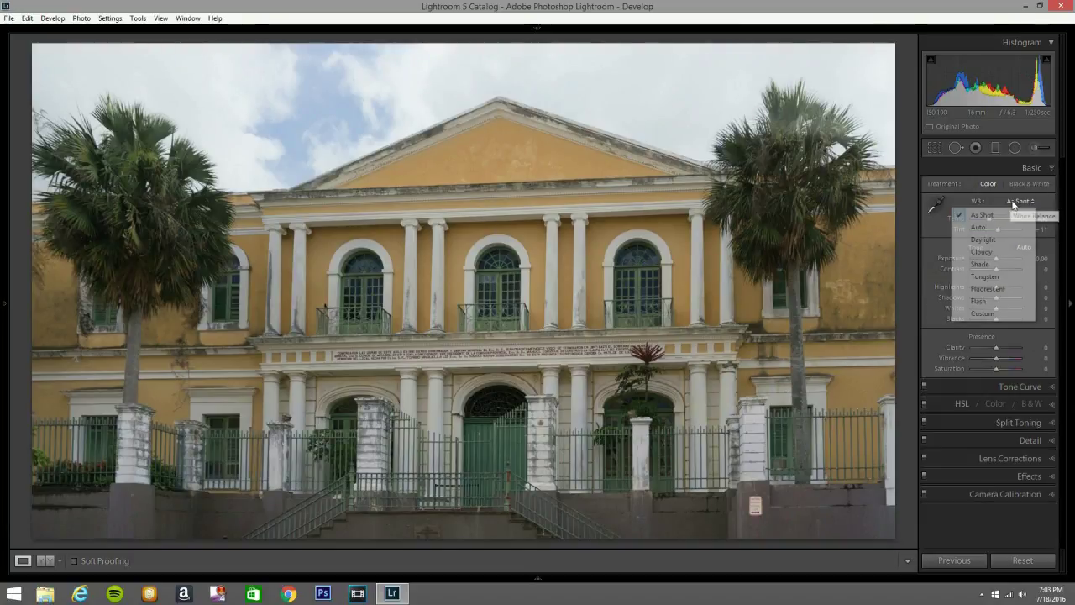
left_click(998, 252)
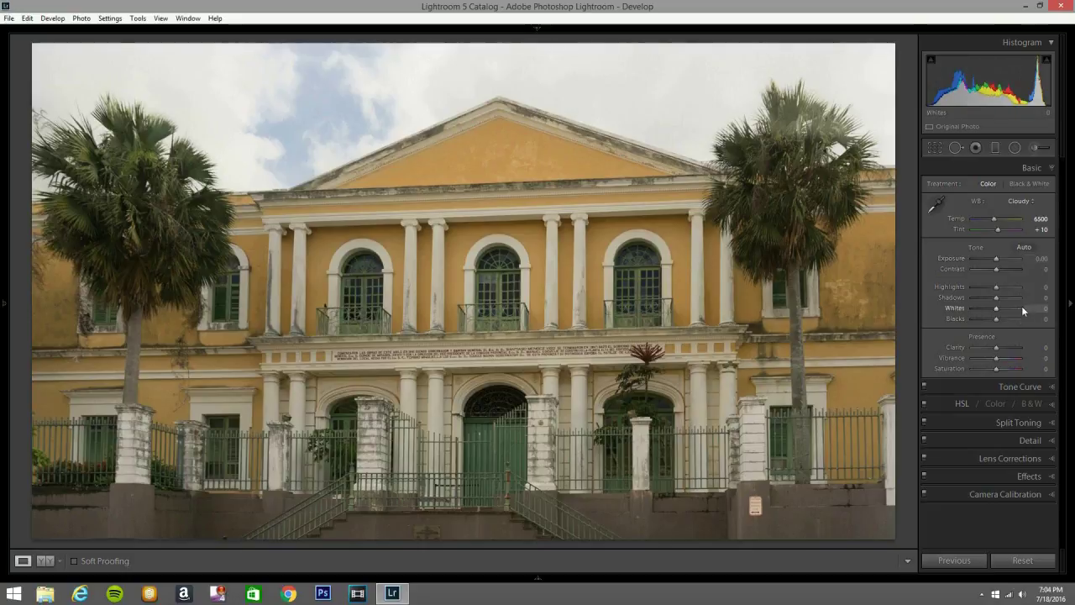
Set Highlights -100, Shadows +14, Whites +14, Blacks -31 and Clarity +25
left_click_drag(997, 287, 934, 298)
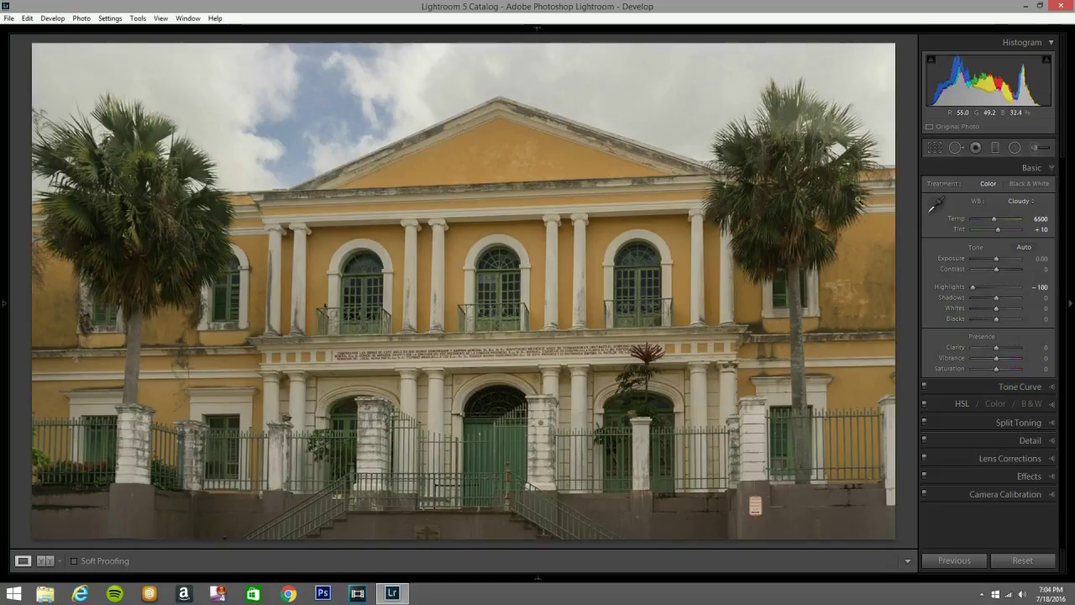
left_click_drag(998, 300, 1001, 298)
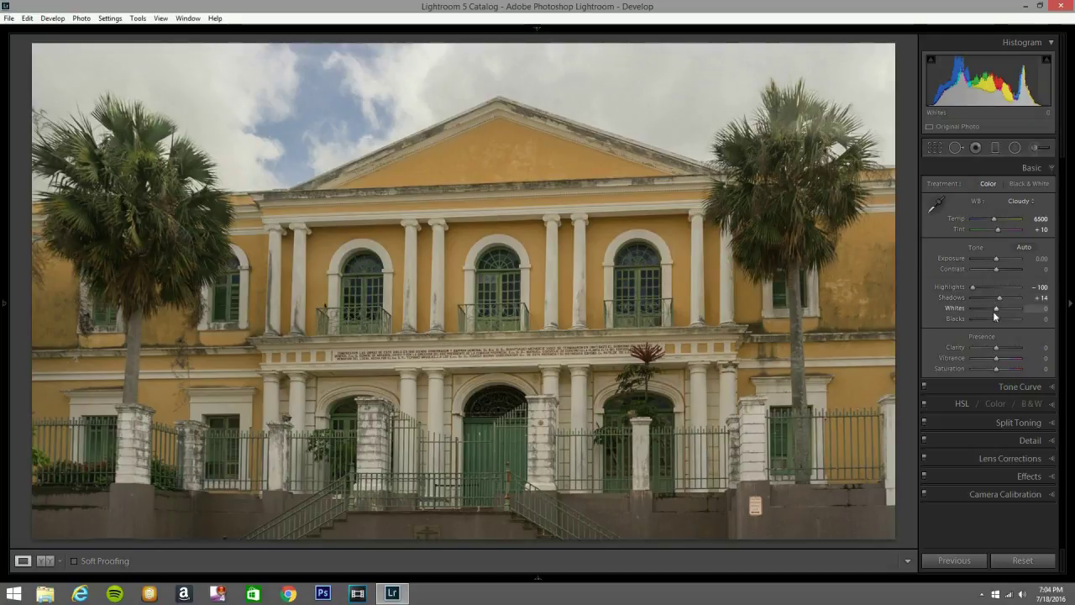
left_click_drag(996, 314, 995, 321)
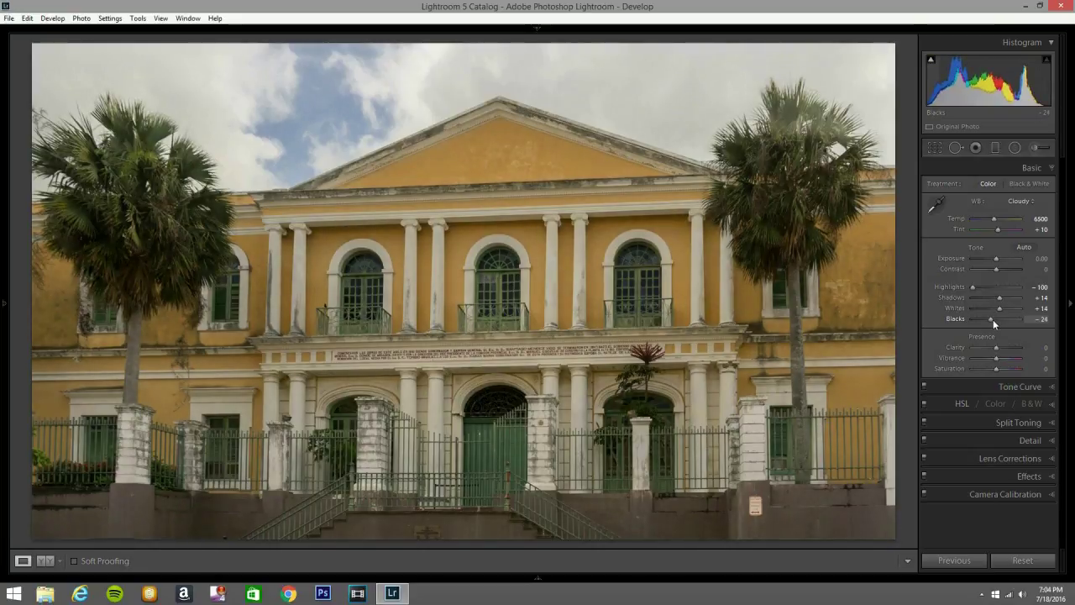
left_click_drag(991, 320, 990, 319)
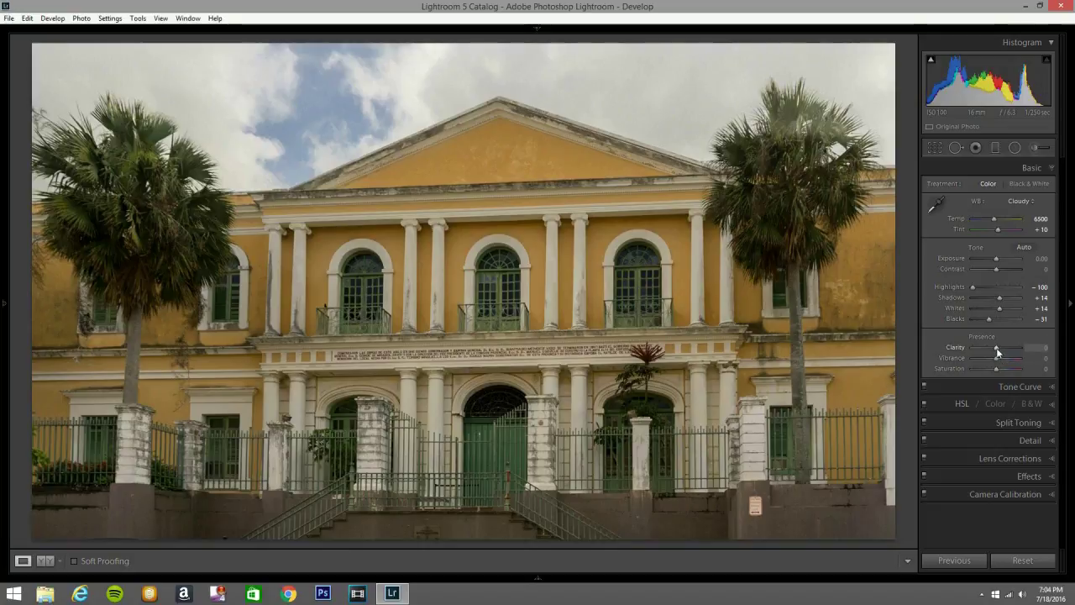
left_click_drag(998, 353, 1000, 353)
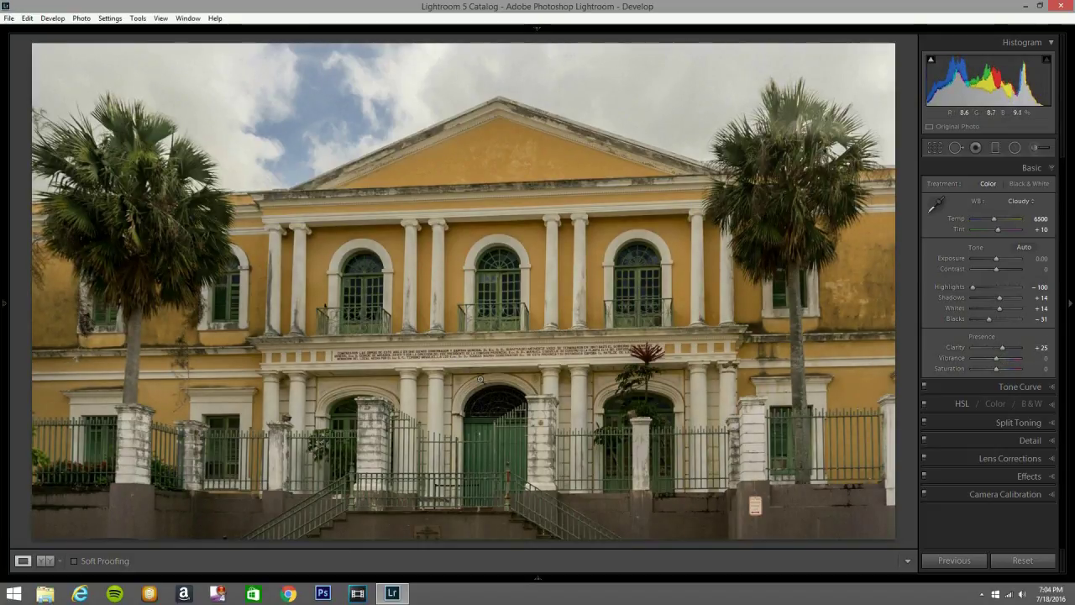
Lower the tone curve's top-right point slightly and pull a shadow point down
left_click(1041, 387)
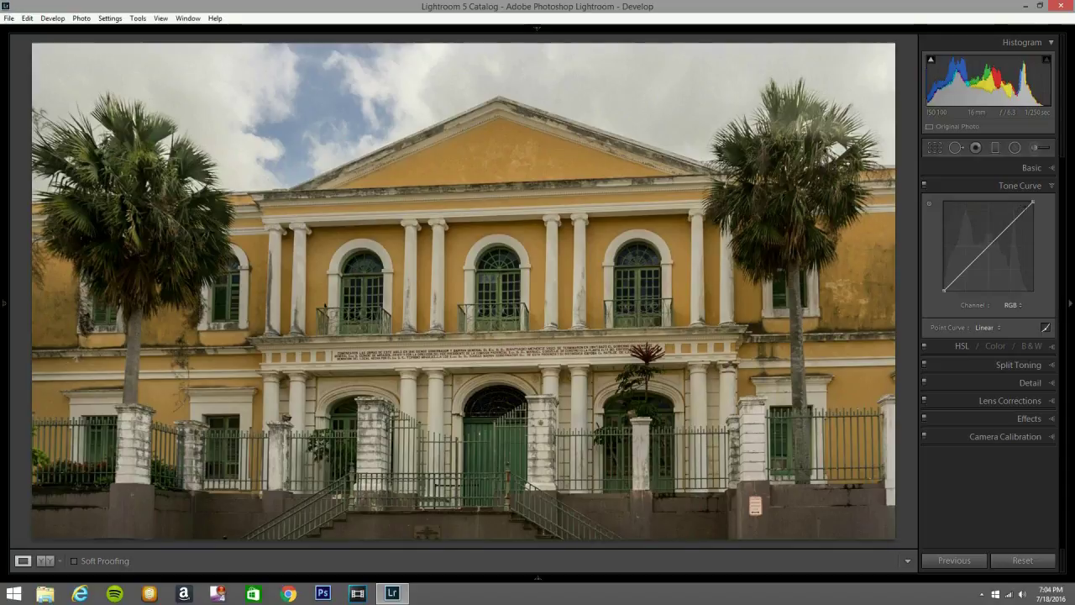
left_click_drag(1033, 204, 1008, 225)
left_click_drag(973, 260, 974, 263)
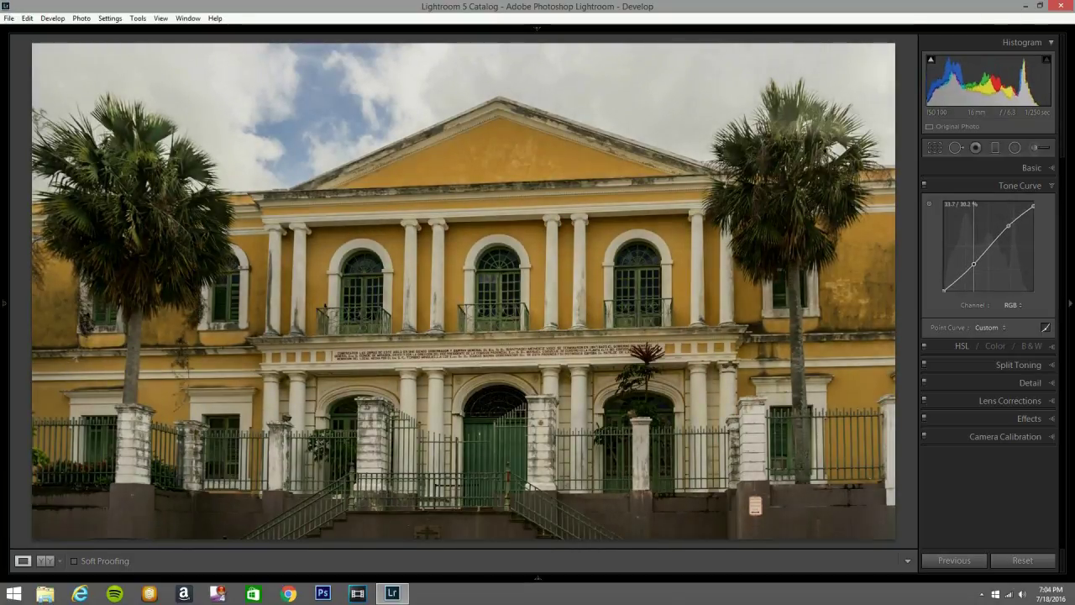
Raise Yellow luminance to +44 and darken Blue luminance to -24
left_click(1053, 347)
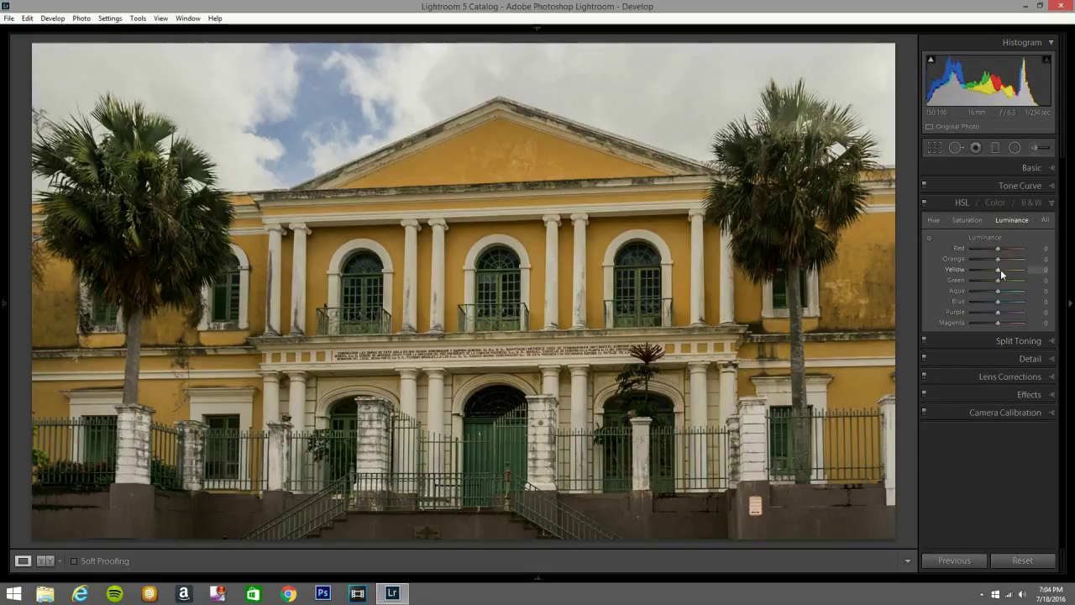
left_click_drag(999, 275, 1002, 274)
left_click_drag(1000, 269, 1008, 264)
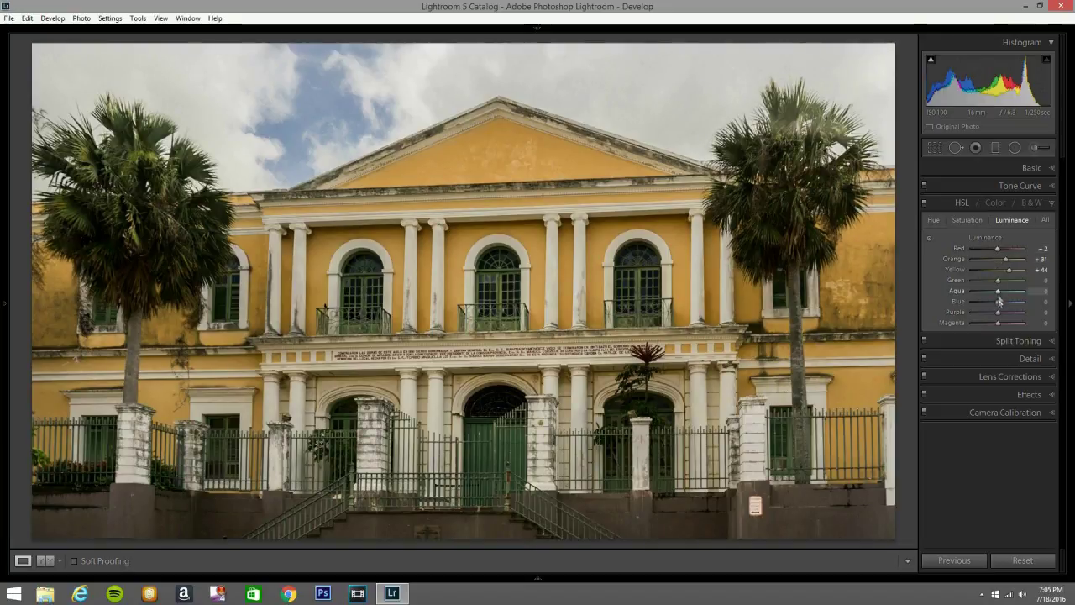
left_click_drag(999, 304, 996, 305)
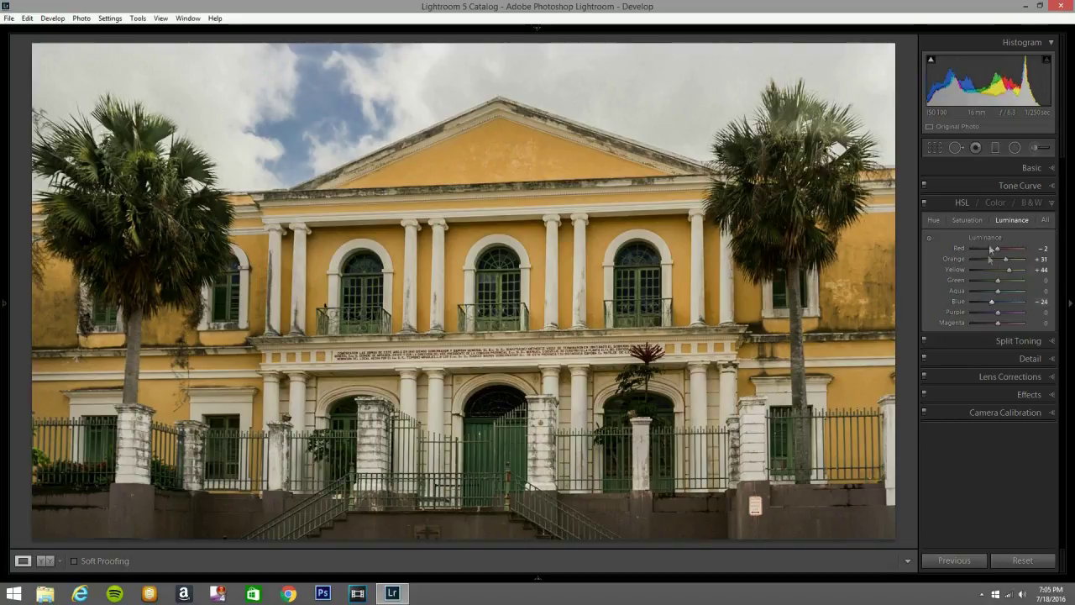
Boost Orange saturation to +31 and Green to +71, and brighten Green luminance to +58
left_click(979, 221)
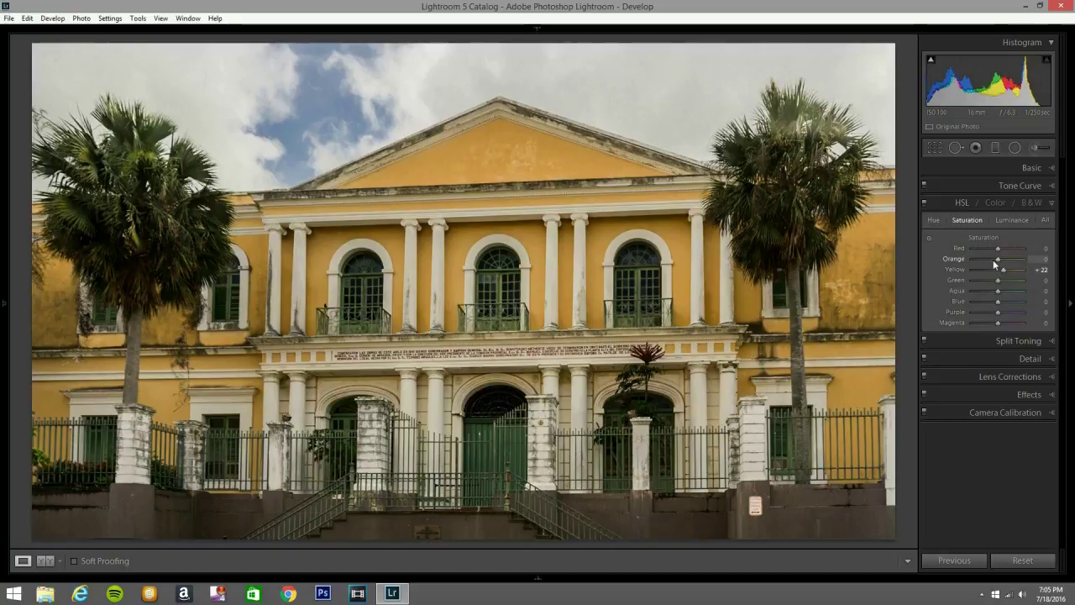
left_click_drag(999, 261, 1006, 261)
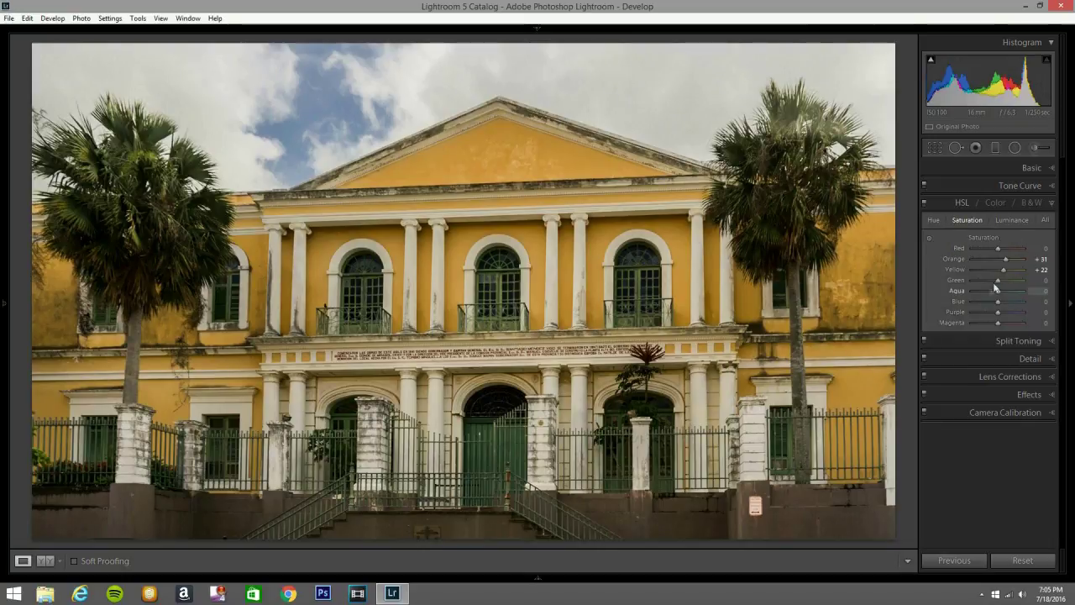
left_click_drag(999, 280, 1014, 278)
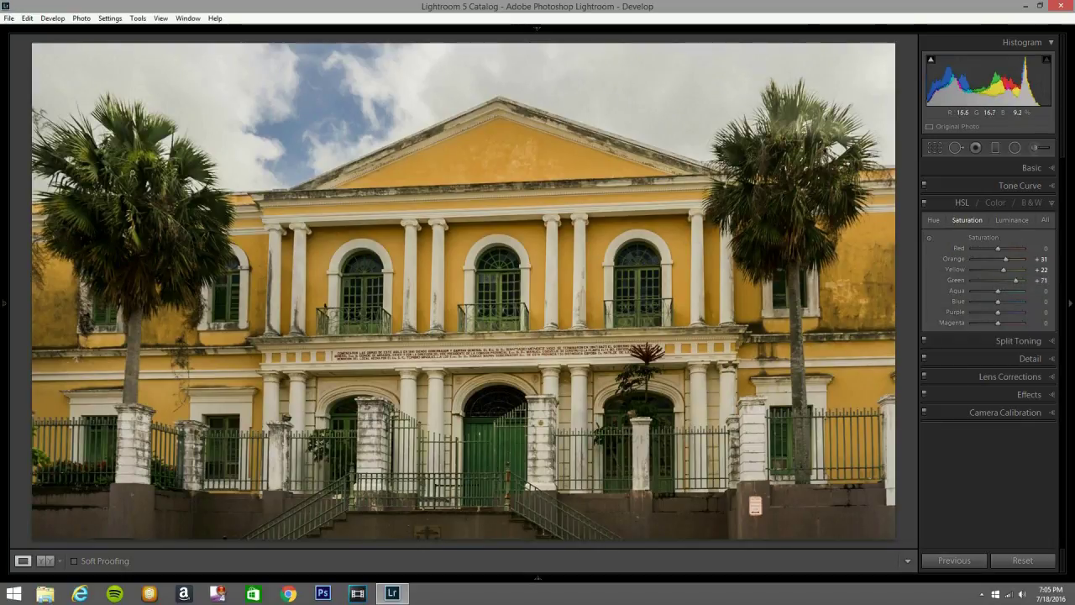
left_click(1012, 220)
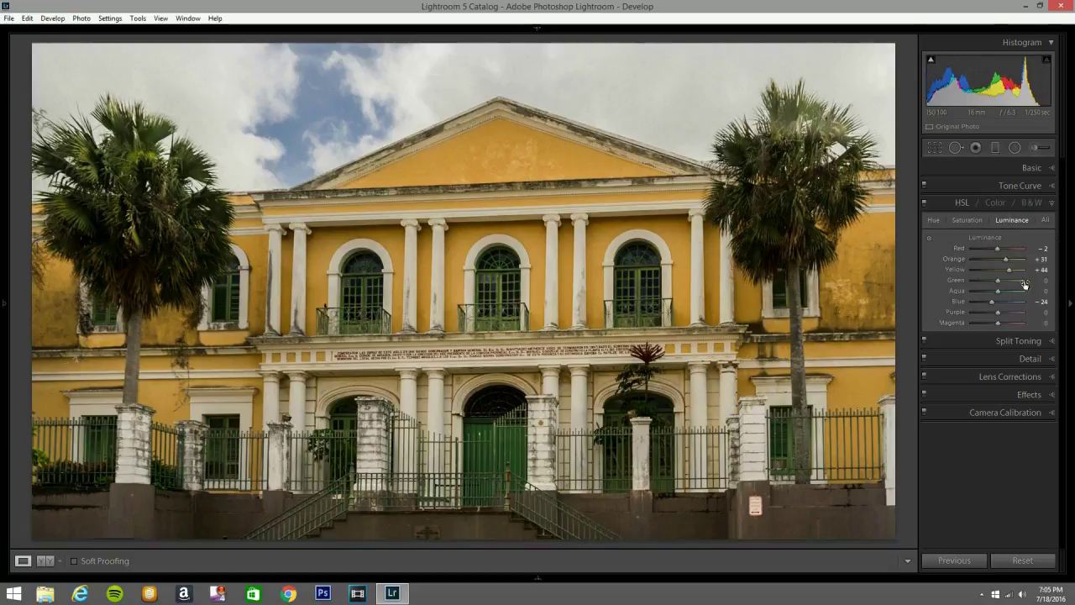
left_click_drag(997, 281, 1007, 286)
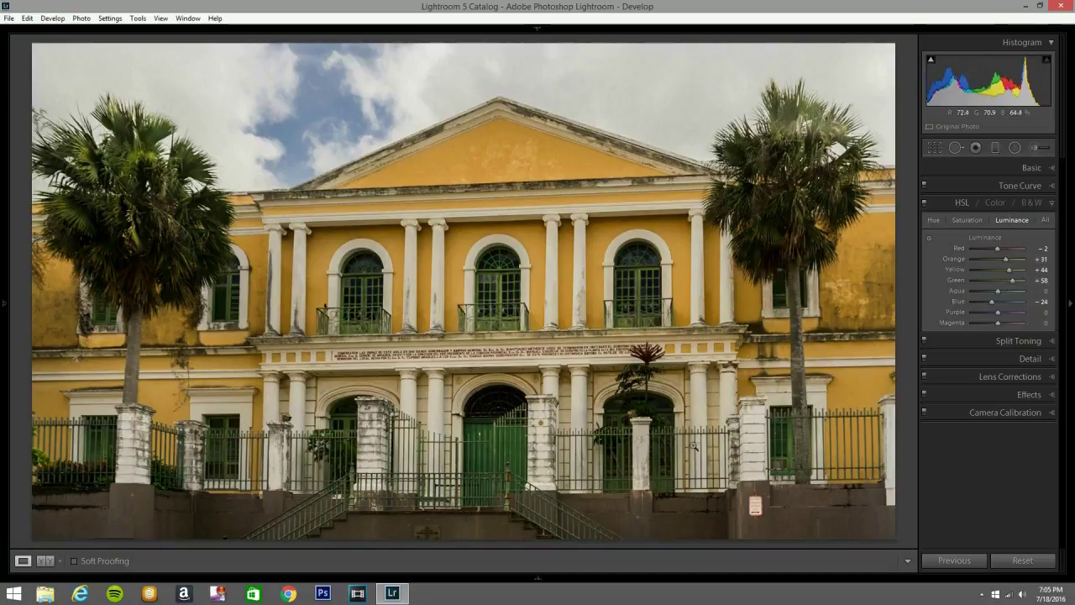
left_click(1052, 204)
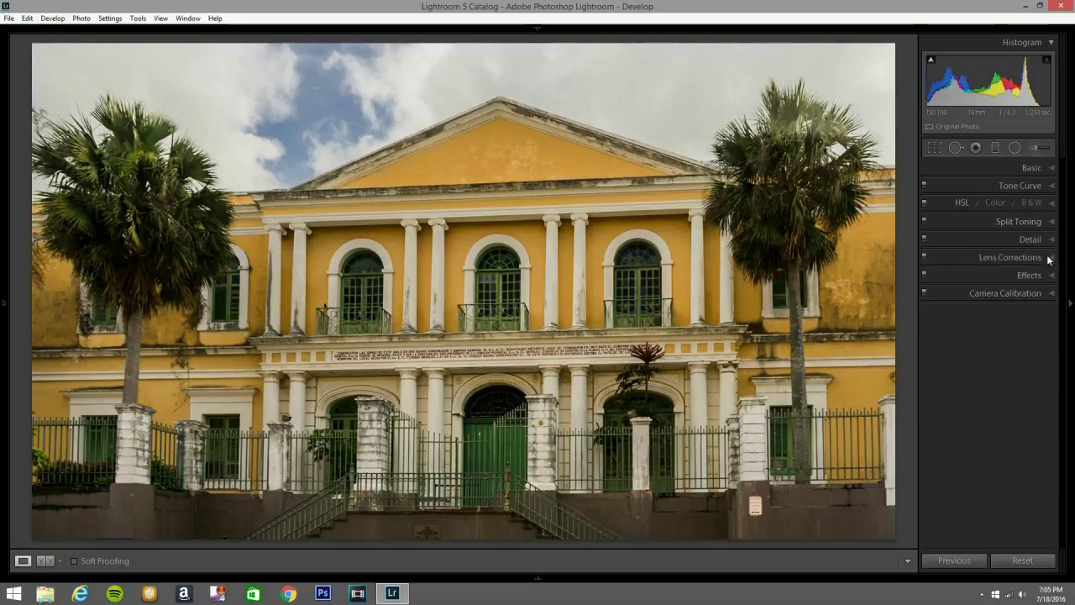
Set sharpening Radius to 1.5, Detail to 20 and Masking to 25
left_click(1052, 241)
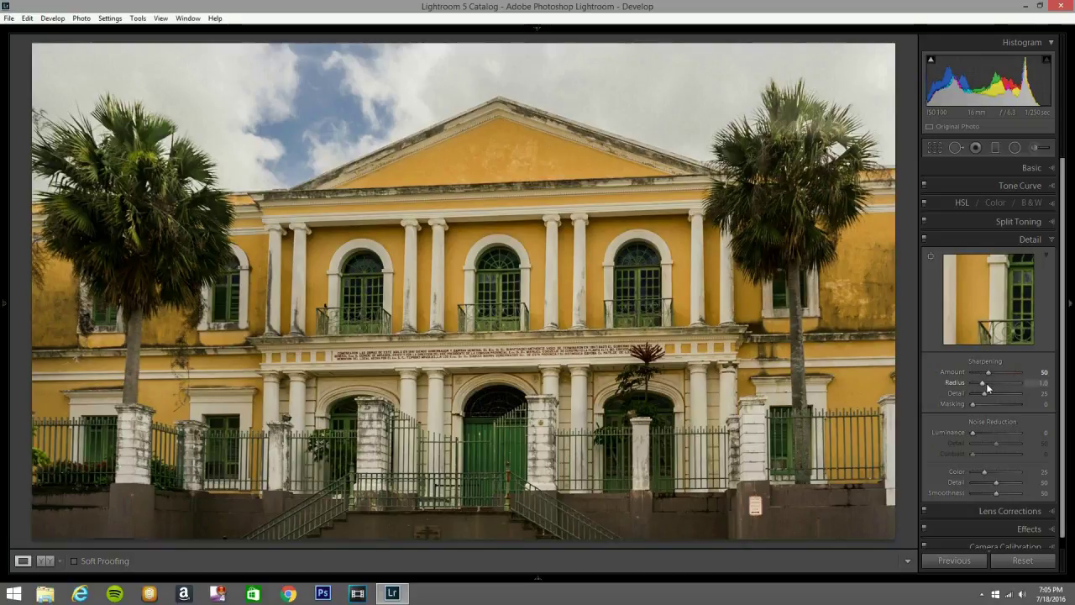
left_click_drag(986, 383, 991, 383)
left_click_drag(975, 402, 986, 400)
Start a radial filter using the Exposure effect preset (+0.86)
left_click(1034, 169)
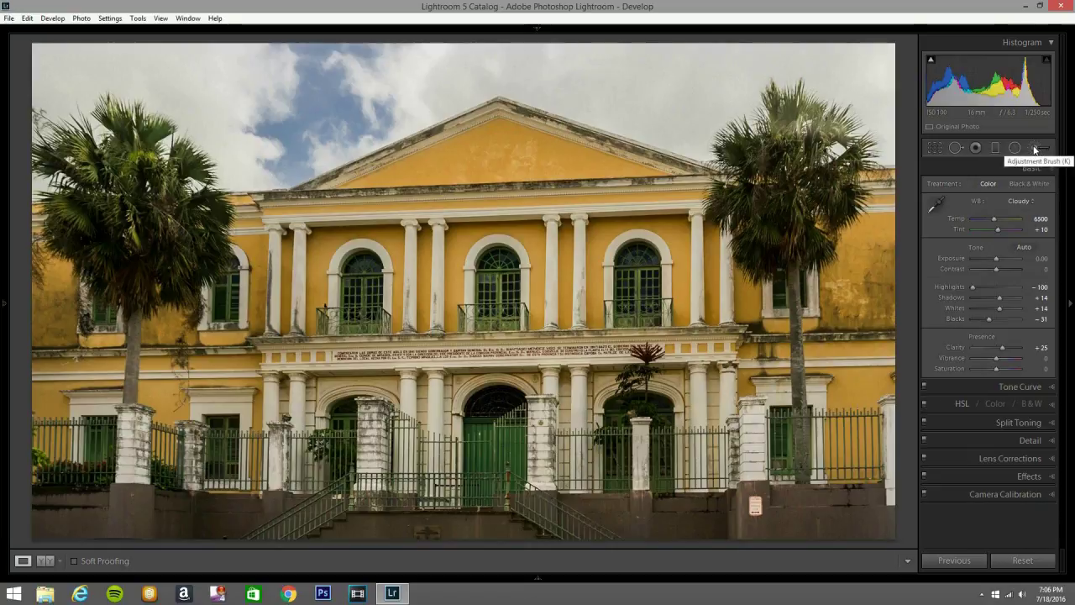
left_click(1015, 148)
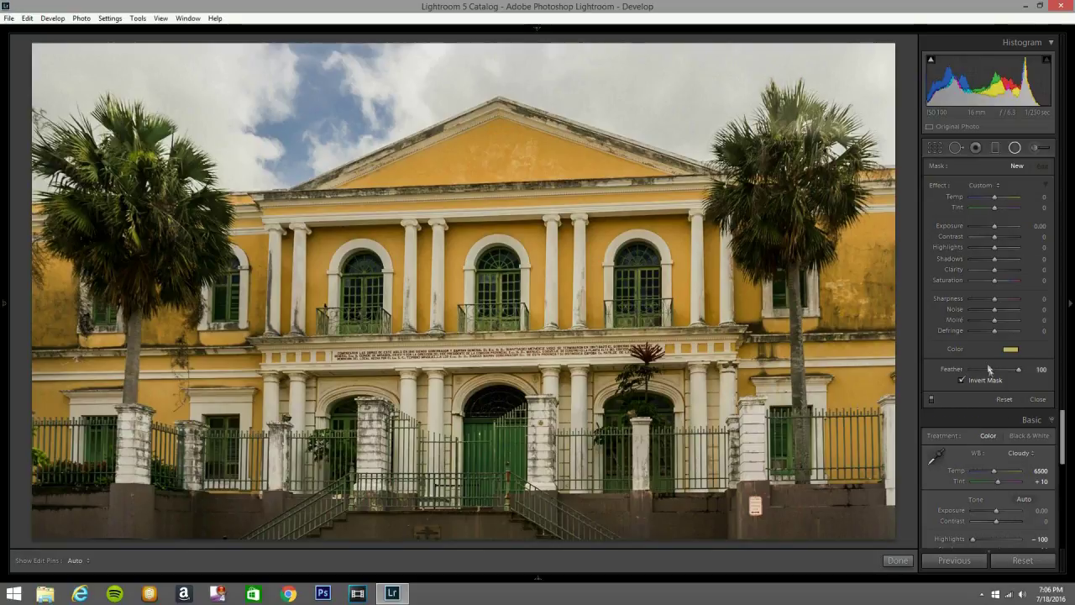
left_click(941, 187)
left_click(1014, 188)
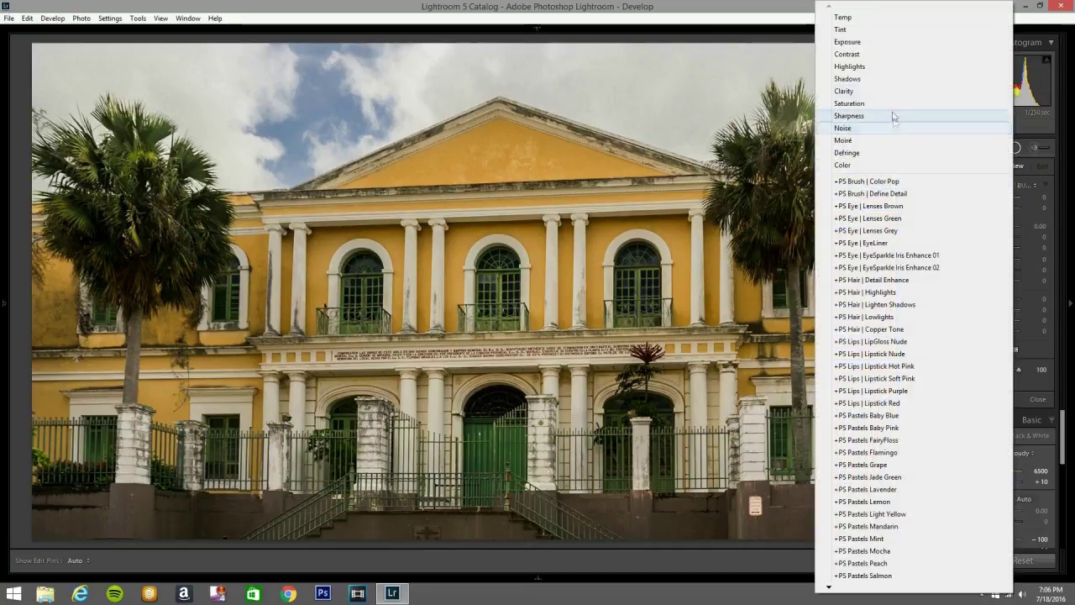
left_click(896, 42)
Draw a radial filter with Clarity 29 over the right palm tree
left_click_drag(785, 190, 846, 247)
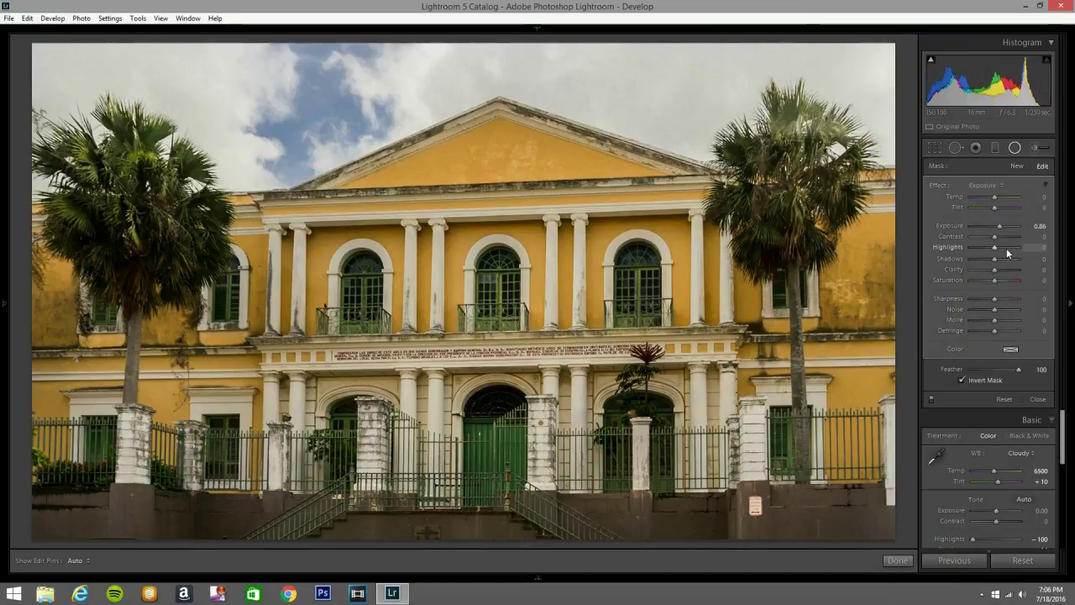
left_click_drag(995, 269, 1001, 269)
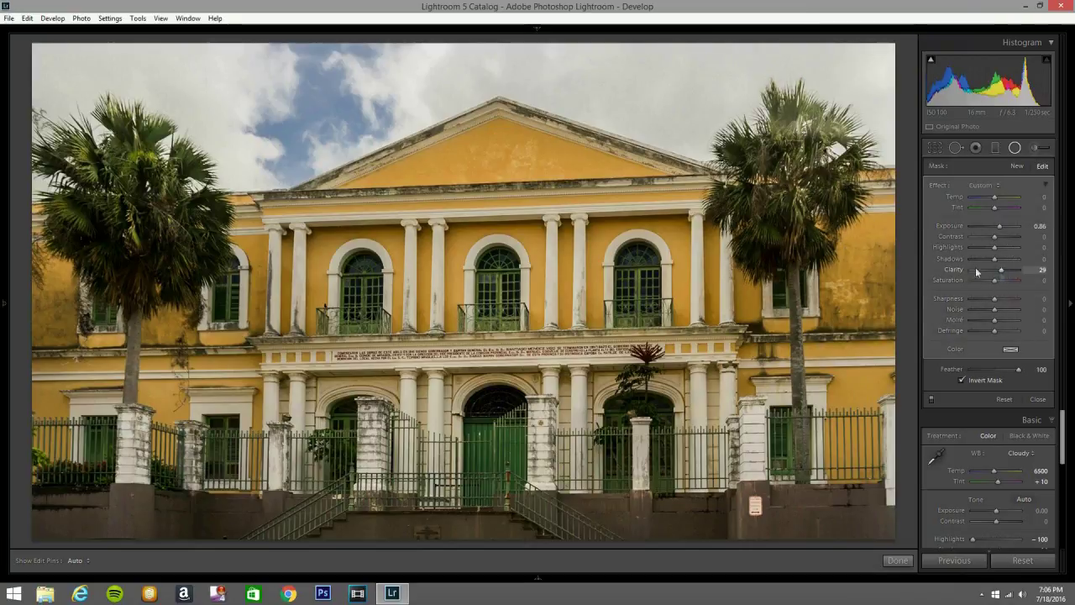
left_click_drag(786, 191, 784, 168)
right_click(784, 168)
left_click(781, 165)
left_click_drag(781, 222, 780, 224)
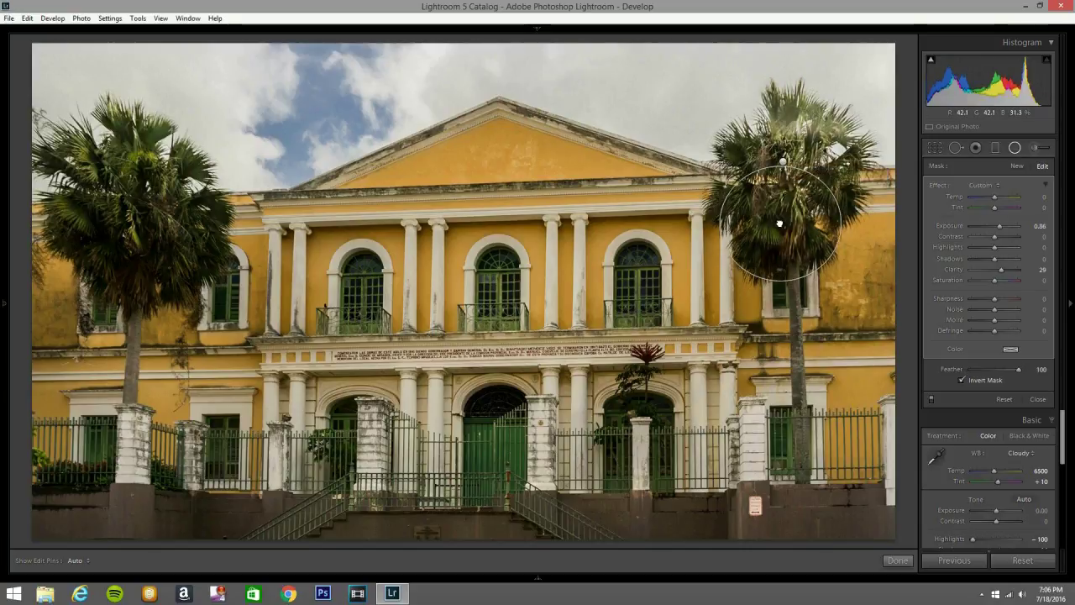
right_click(781, 223)
left_click(811, 228)
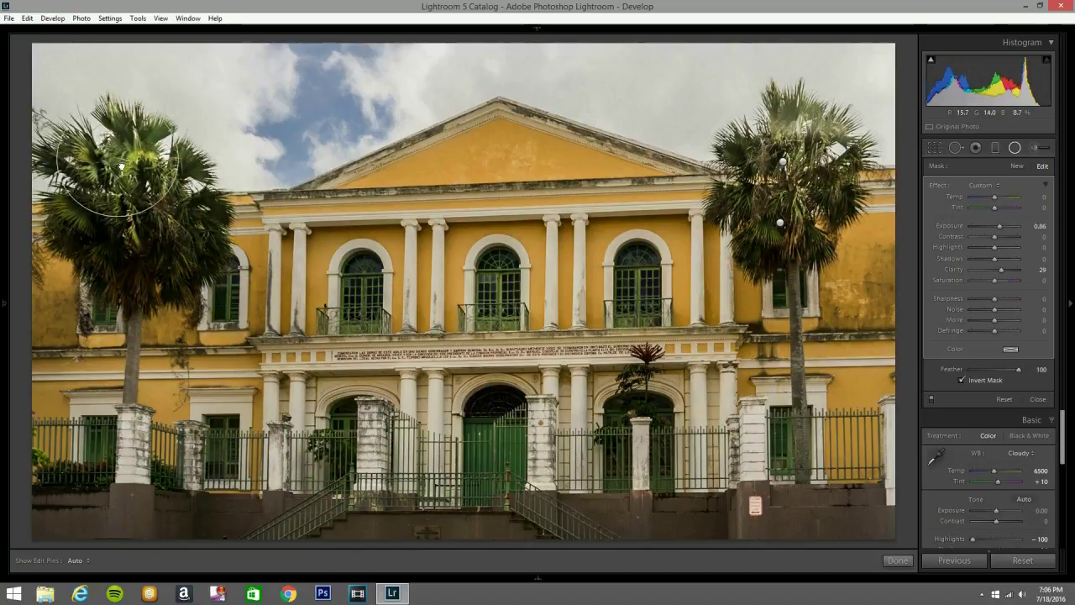
Add a radial filter over the left palm and duplicate it onto the pediment
right_click(134, 164)
left_click(164, 172)
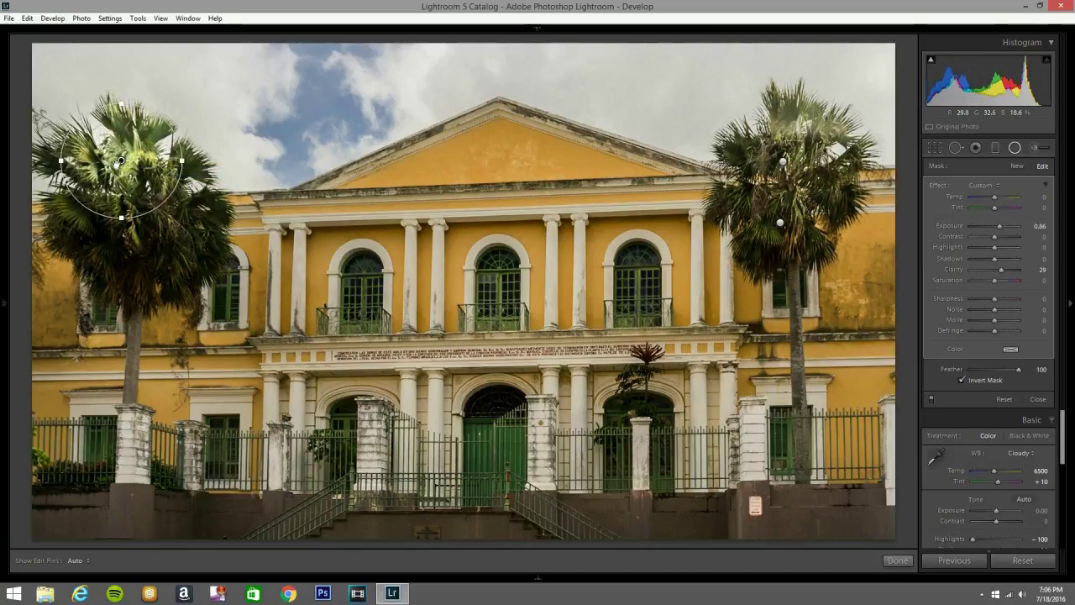
left_click_drag(159, 240, 220, 297)
right_click(158, 242)
left_click(182, 251)
left_click_drag(158, 240, 503, 154)
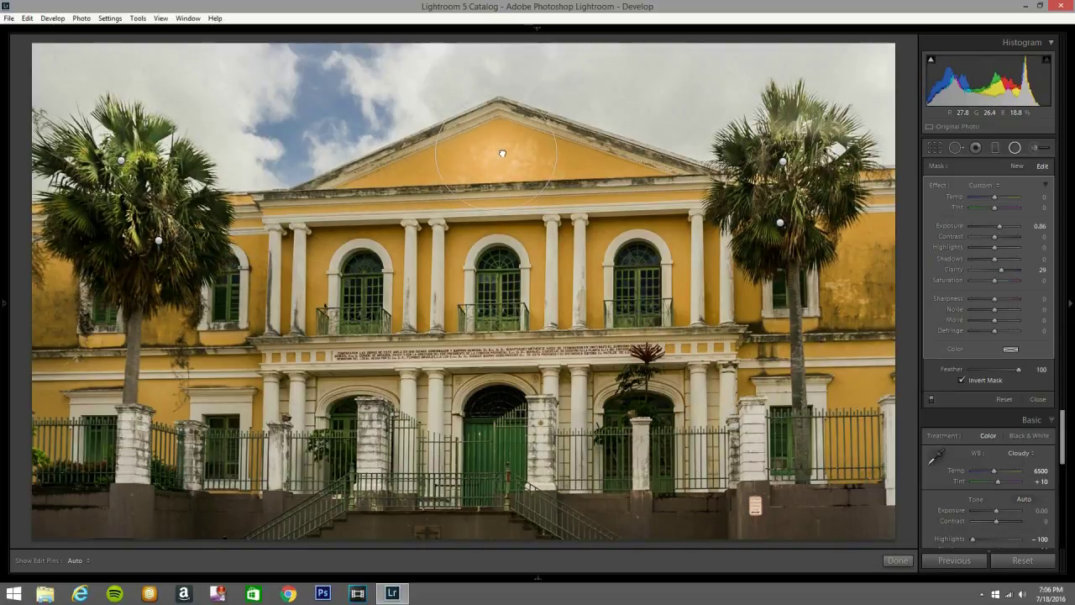
Move a filter onto the left arched window and duplicate it toward the right wall
right_click(502, 154)
key("Escape")
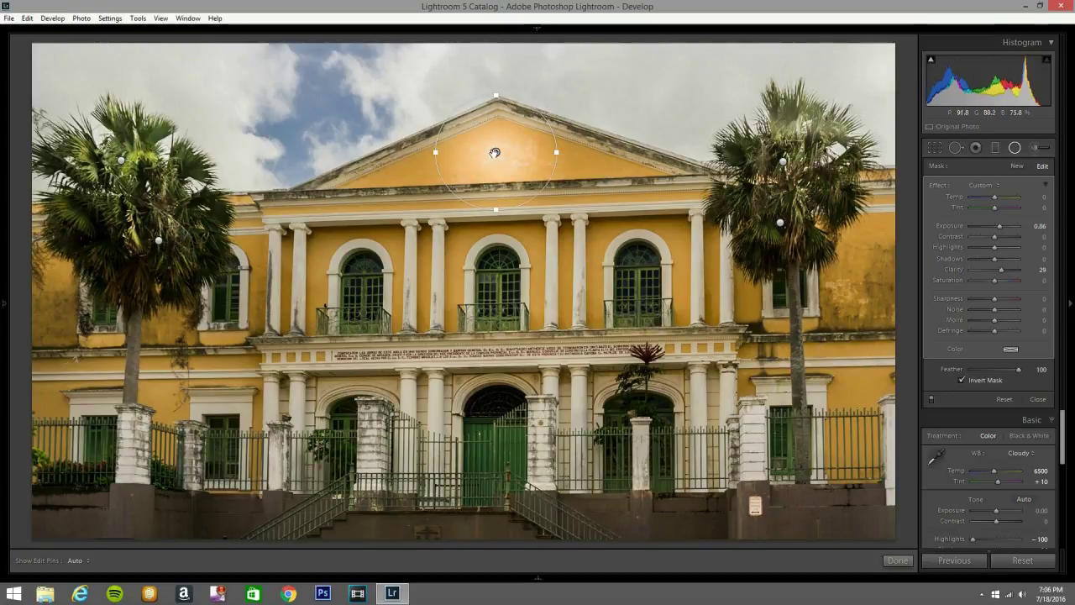
left_click_drag(496, 152, 308, 282)
right_click(308, 283)
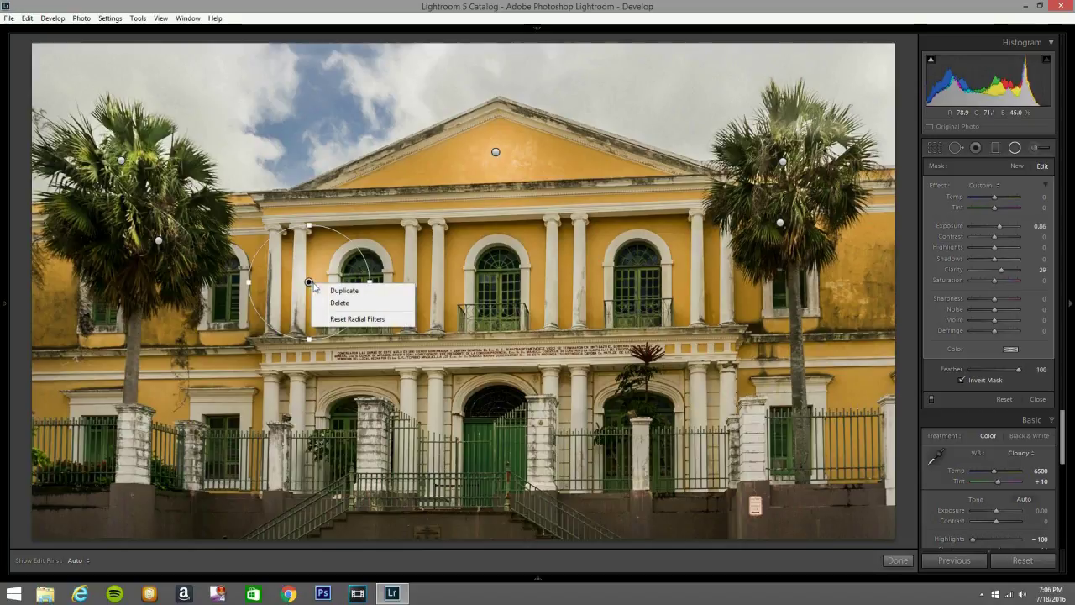
left_click(343, 291)
left_click_drag(308, 282, 497, 435)
Duplicate the right wall and green door filters, moving a copy onto the left gate and stairs
right_click(855, 307)
left_click(878, 315)
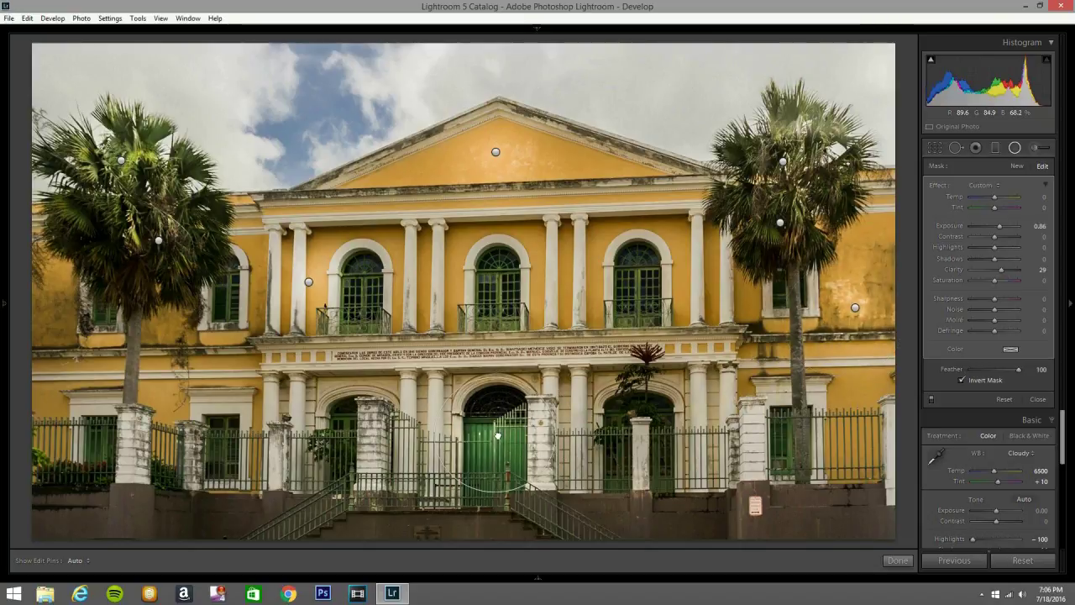
right_click(497, 435)
left_click(521, 442)
left_click_drag(495, 434, 346, 468)
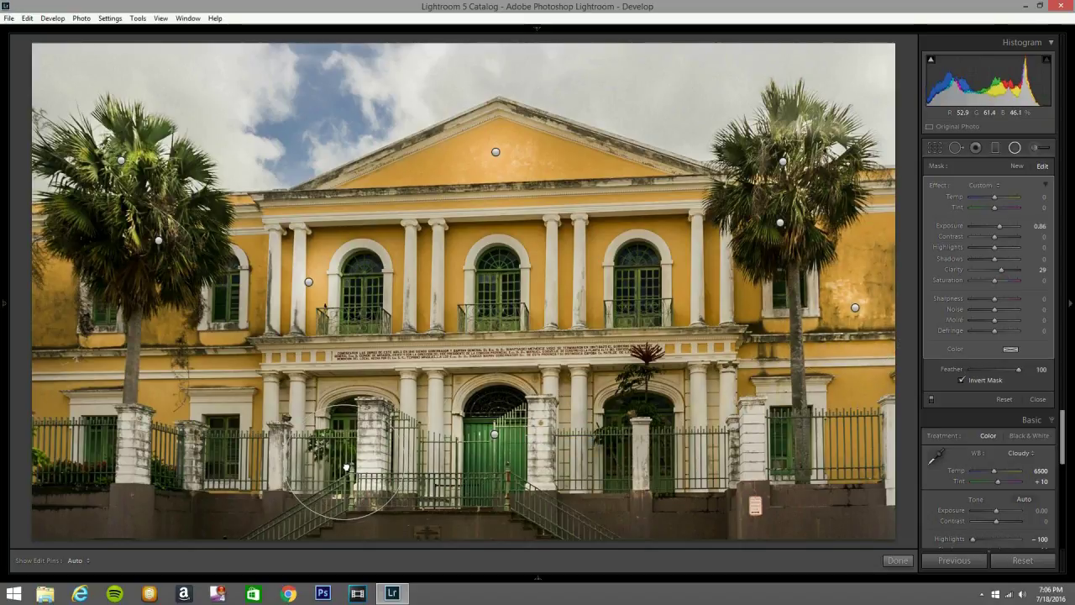
Finish the current radial filters and start a new one with the Color effect
left_click(1023, 148)
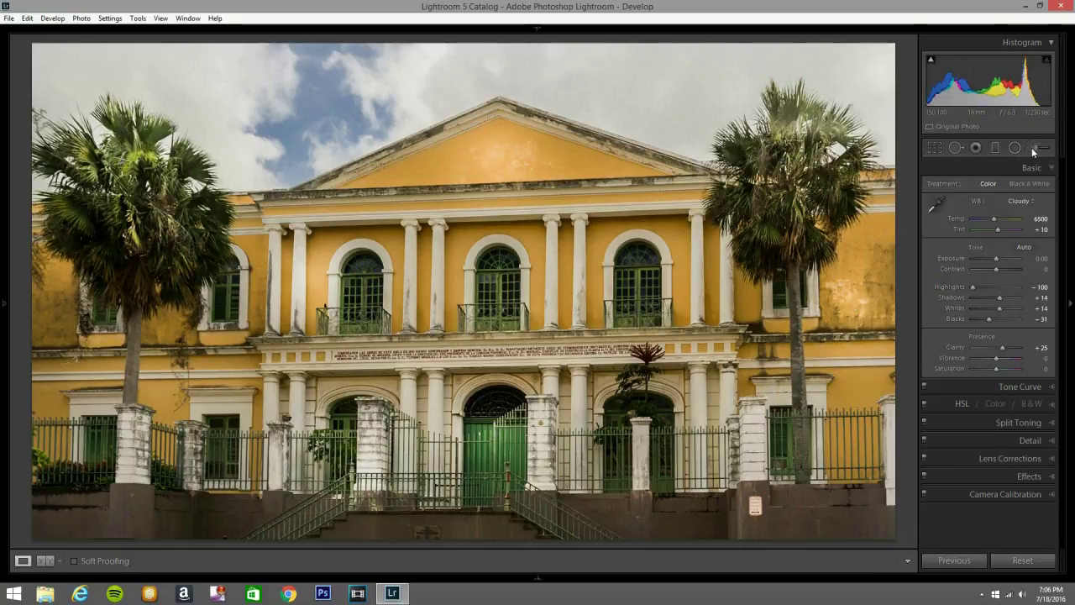
left_click(1015, 148)
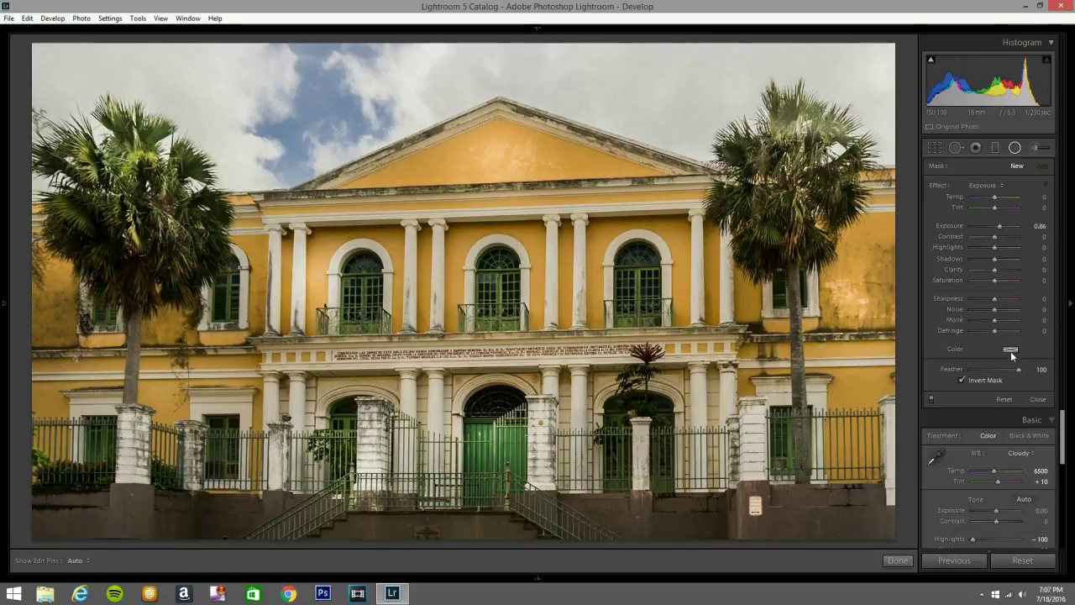
left_click(955, 186)
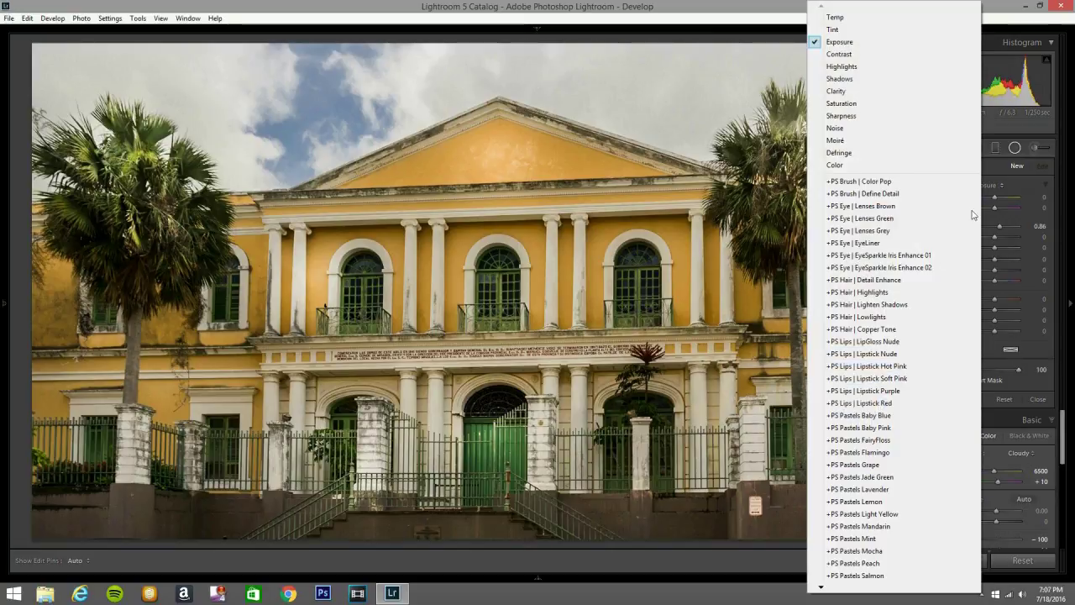
left_click(893, 165)
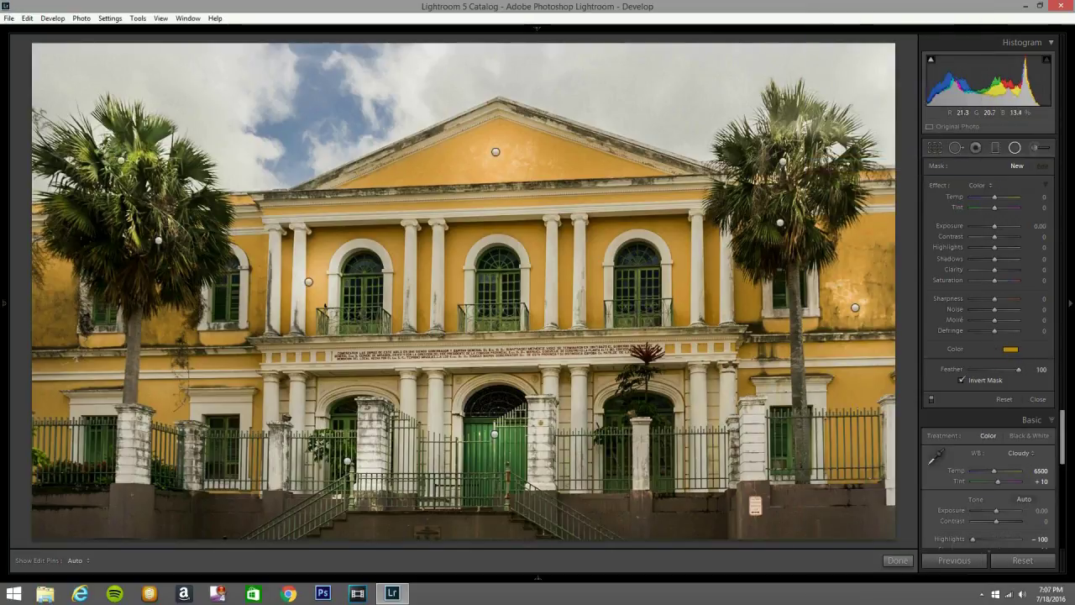
Set the filter colour to a warm orange tint, hue 42, saturation 80
left_click(1014, 351)
left_click(940, 334)
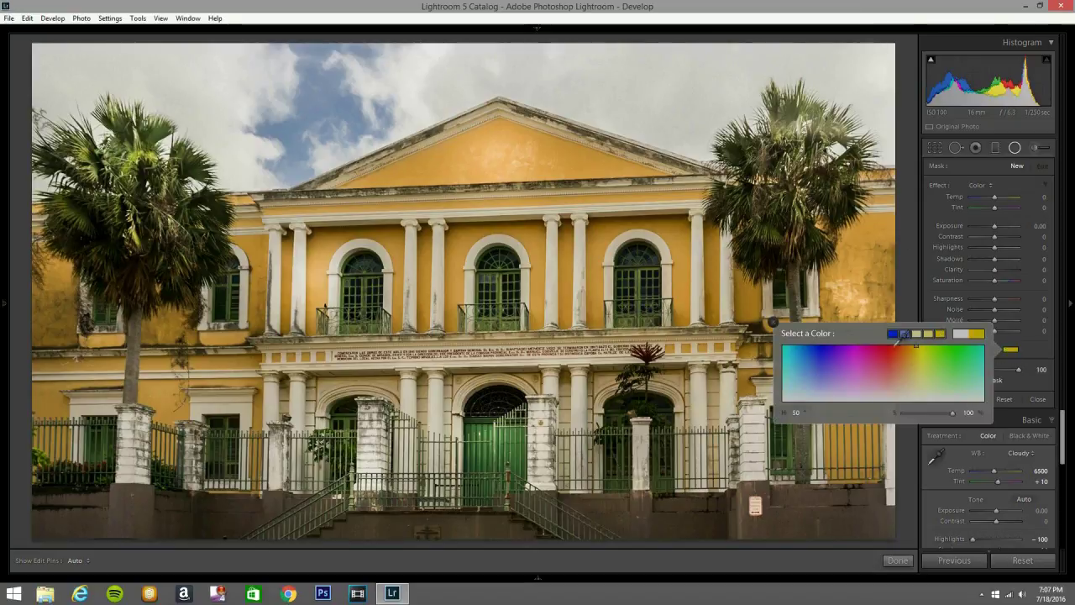
left_click_drag(914, 356, 908, 355)
left_click(774, 321)
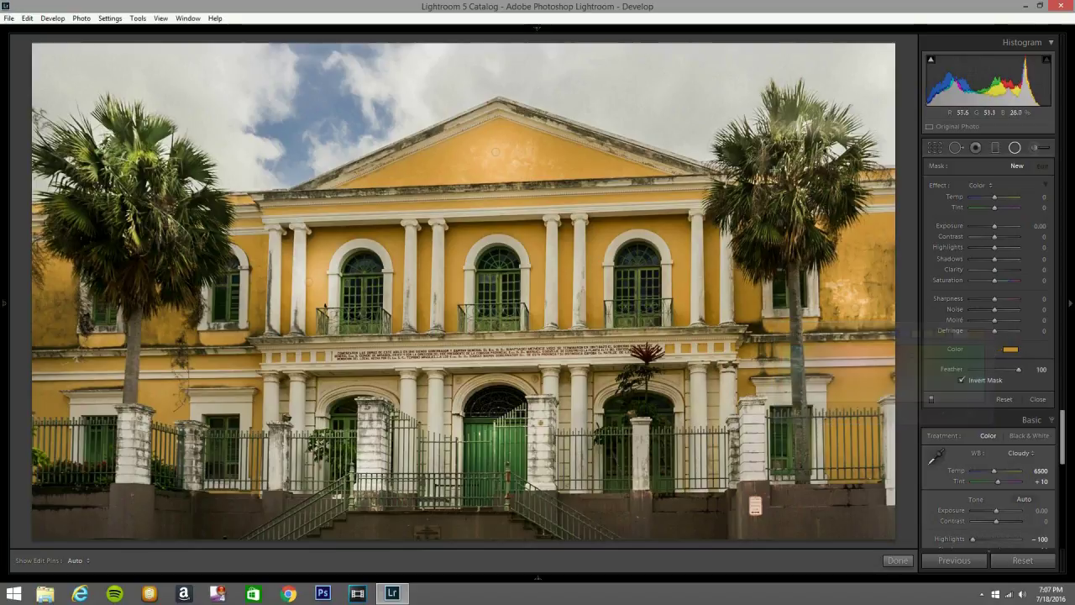
Draw a radial filter over the right palm tree and set its exposure to 0.57
left_click_drag(758, 182, 846, 244)
left_click_drag(758, 183, 780, 184)
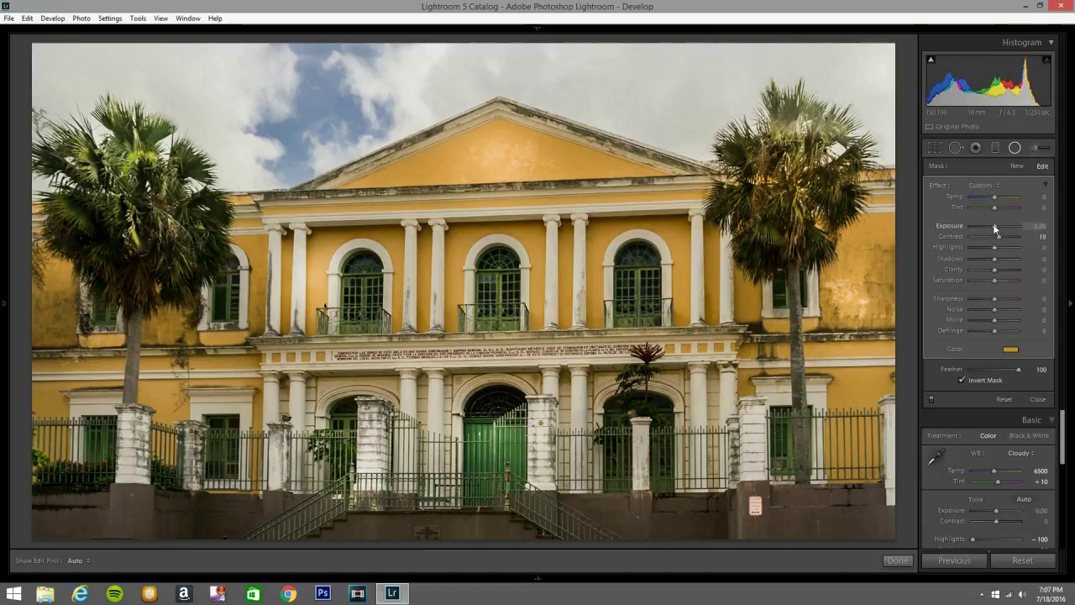
left_click_drag(996, 225, 999, 225)
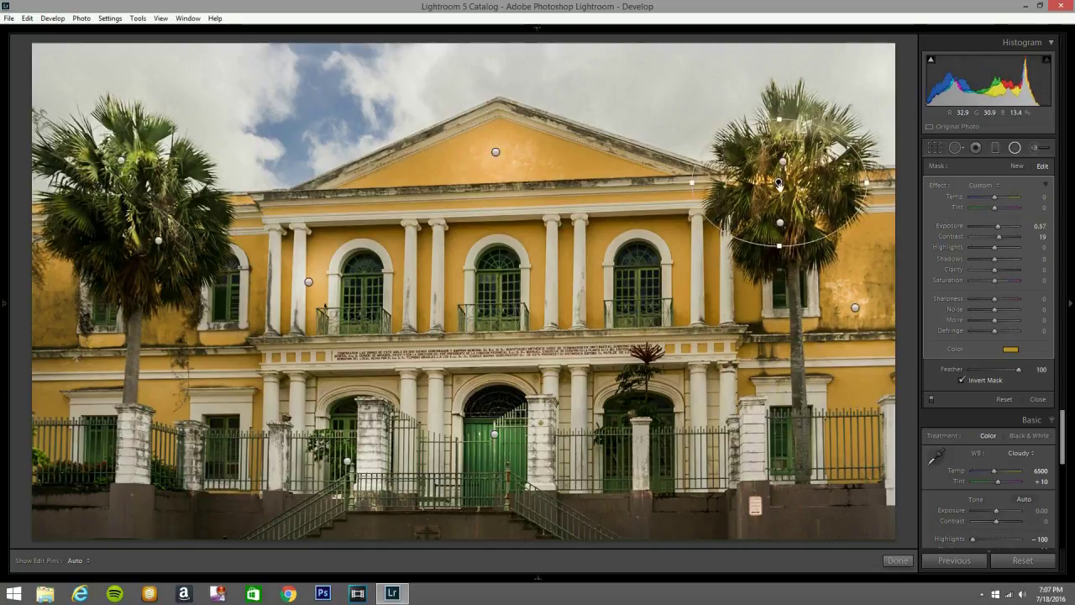
Duplicate the palm filter onto the left palm tree and its lower foliage
right_click(780, 183)
left_click(805, 192)
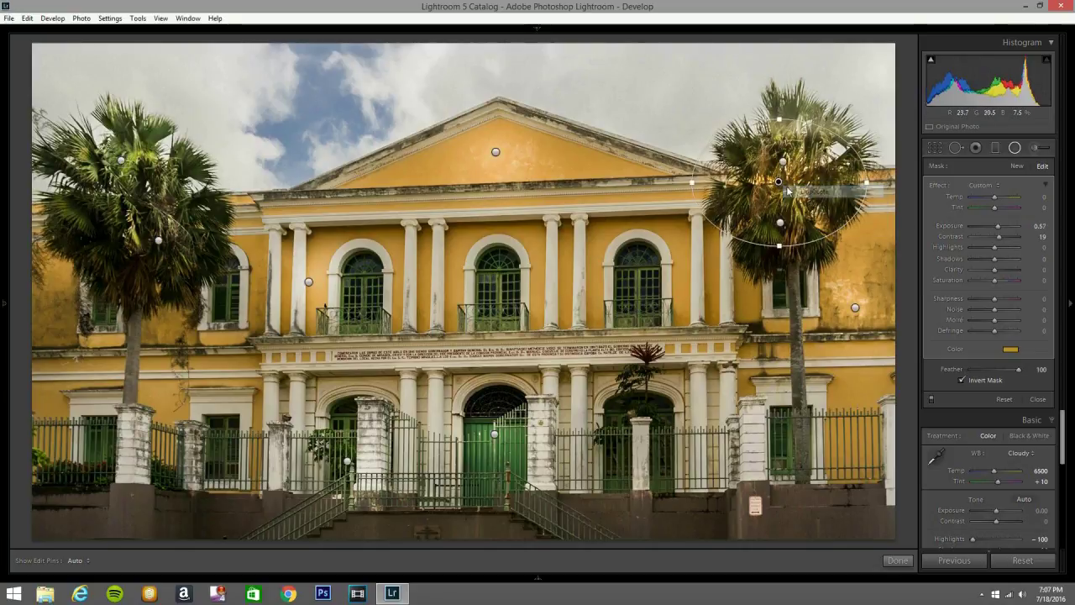
left_click_drag(476, 189, 135, 168)
right_click(134, 168)
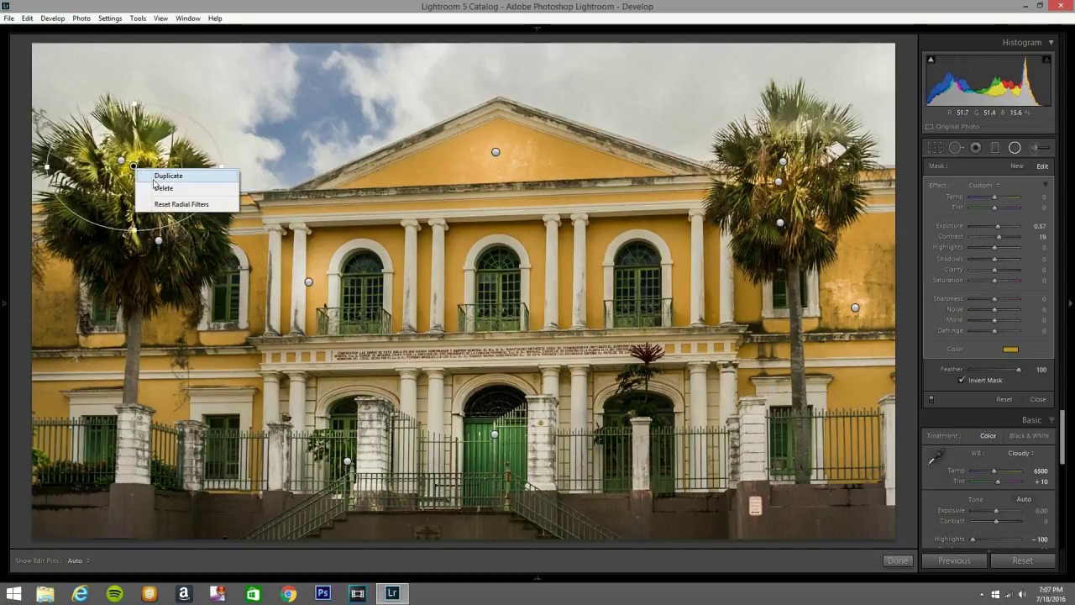
left_click(155, 174)
left_click_drag(133, 165, 144, 252)
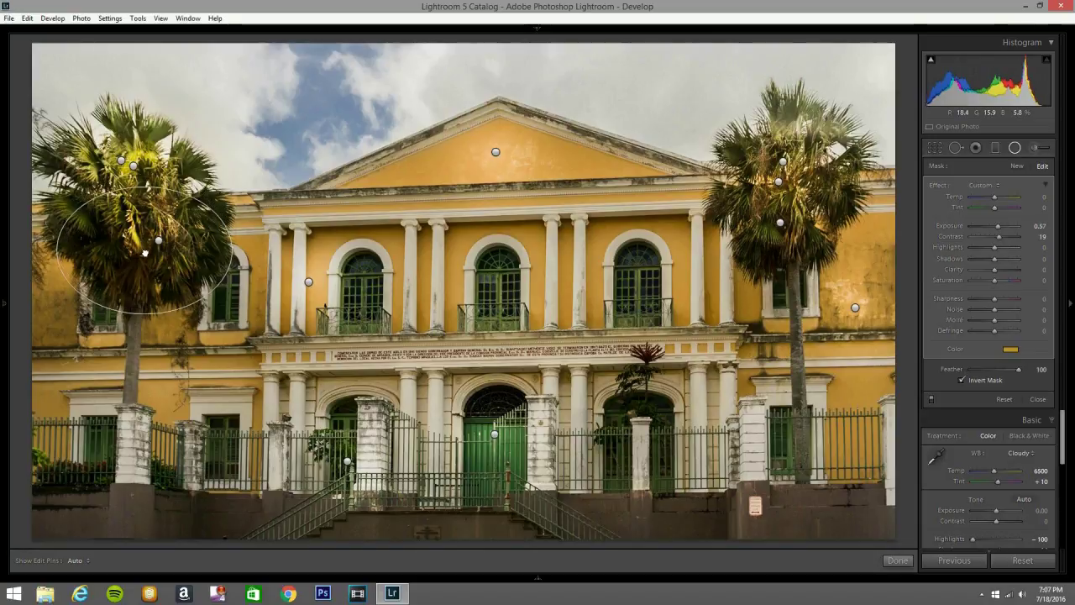
Add another filter copy over the right palm tree and close the Radial Filter tool
right_click(146, 252)
left_click(155, 258)
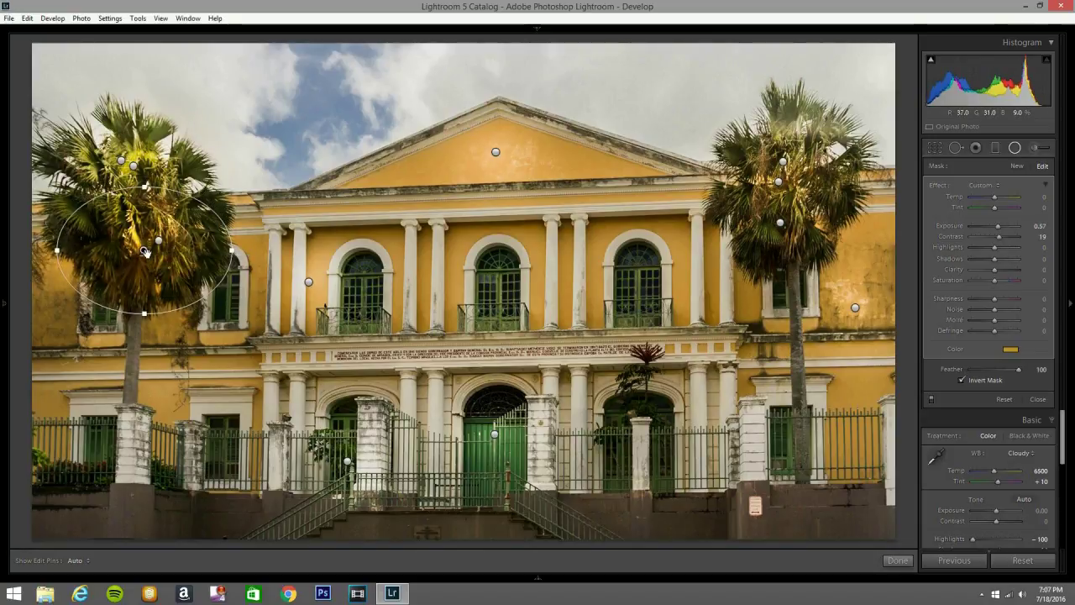
left_click_drag(144, 250, 770, 245)
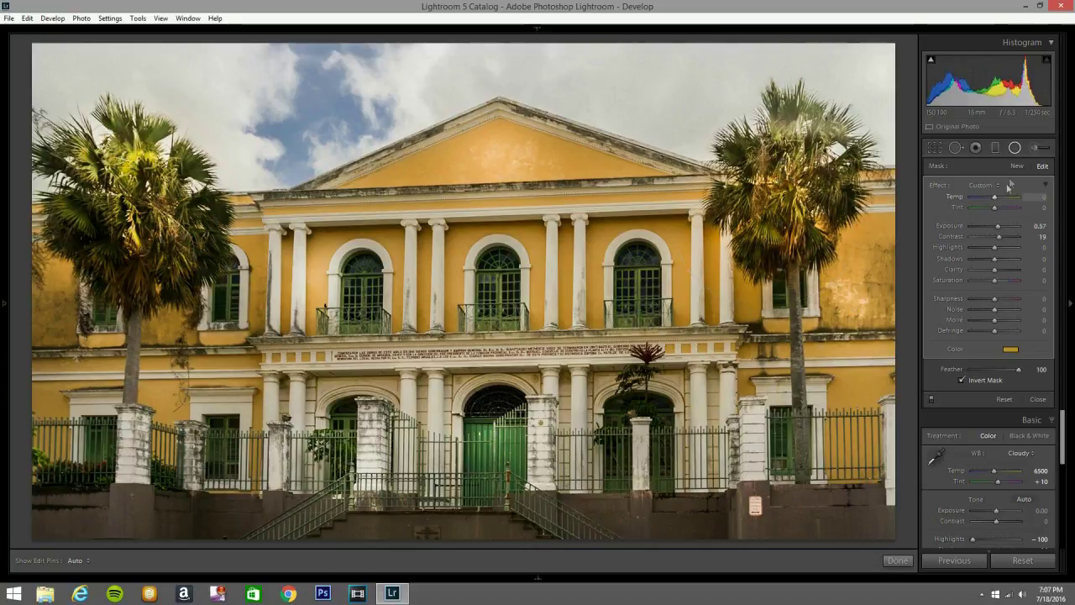
left_click(1015, 150)
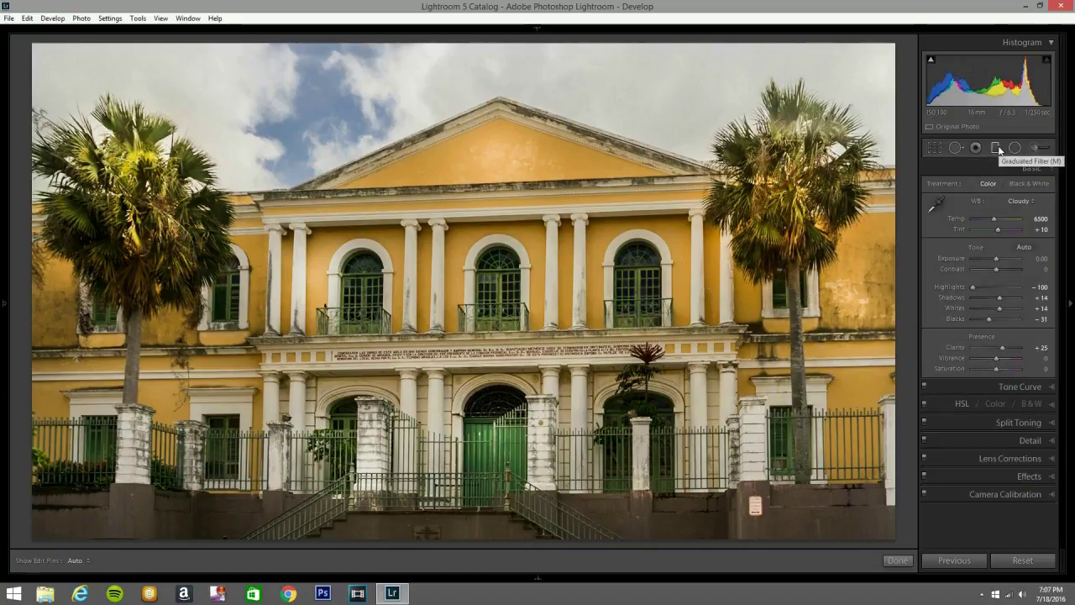
Set up a graduated filter with Exposure -1.05, deleting the first slanted sky gradient
left_click(998, 146)
left_click(985, 185)
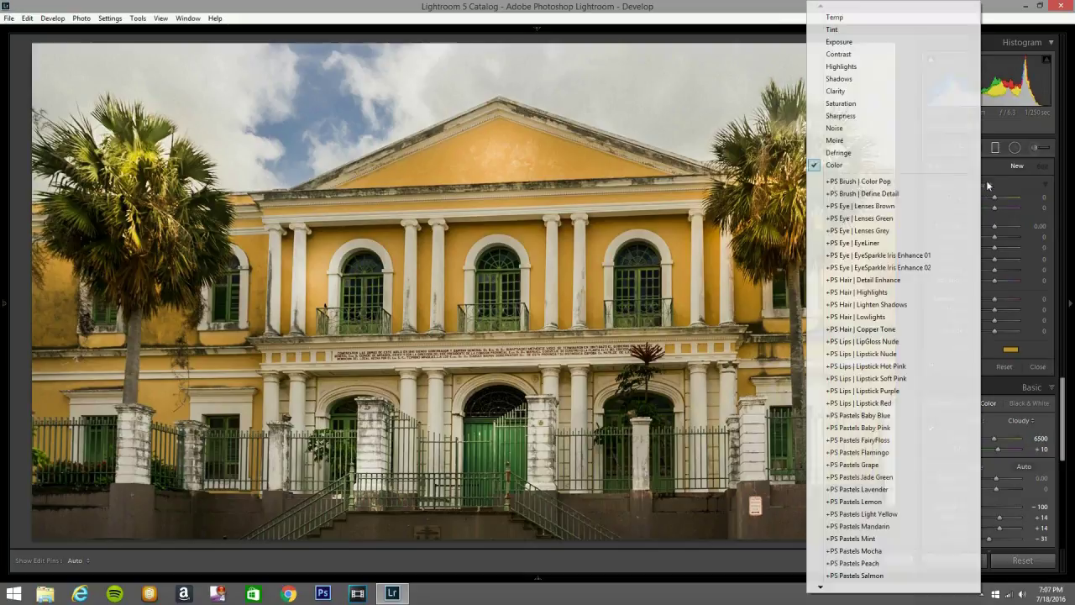
left_click(906, 42)
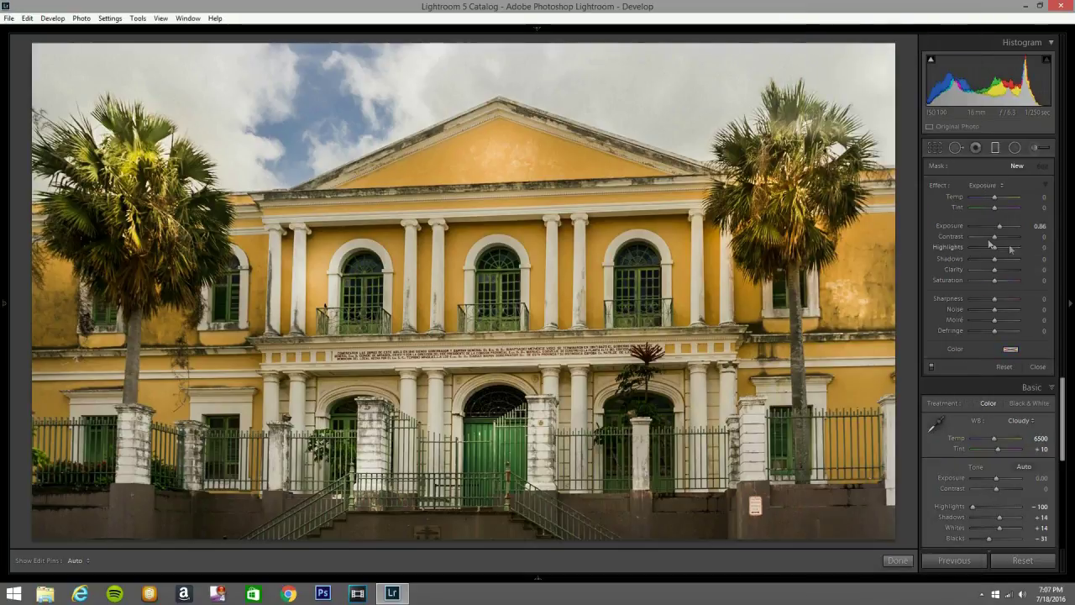
left_click_drag(999, 229, 991, 227)
left_click_drag(508, 40, 492, 82)
key("Delete")
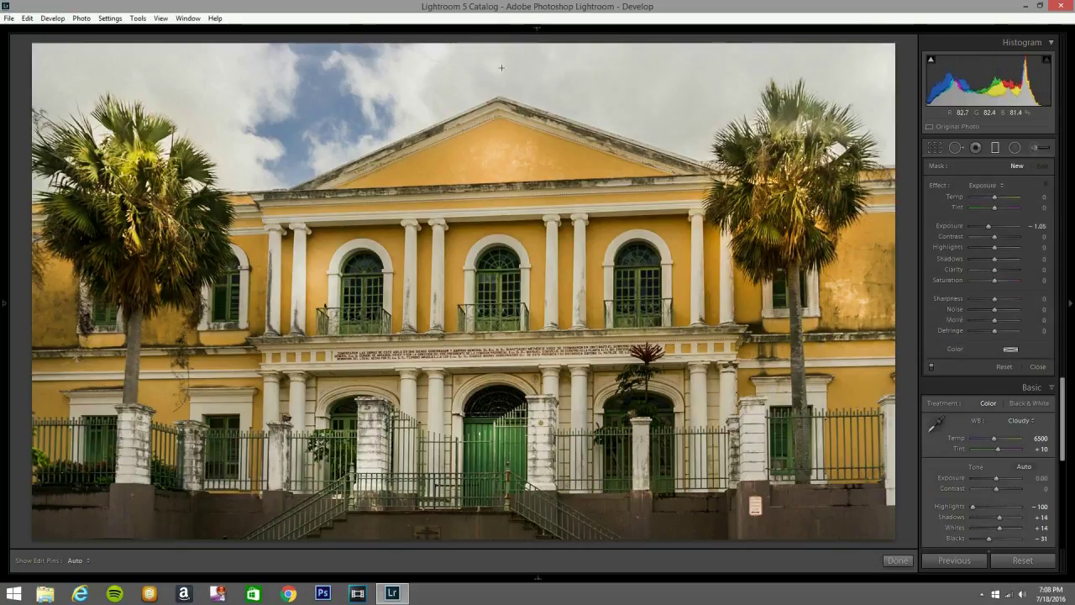
key("shift")
Darken the sky, bottom, left and right edges with straight graduated filters
left_click_drag(500, 51, 500, 165)
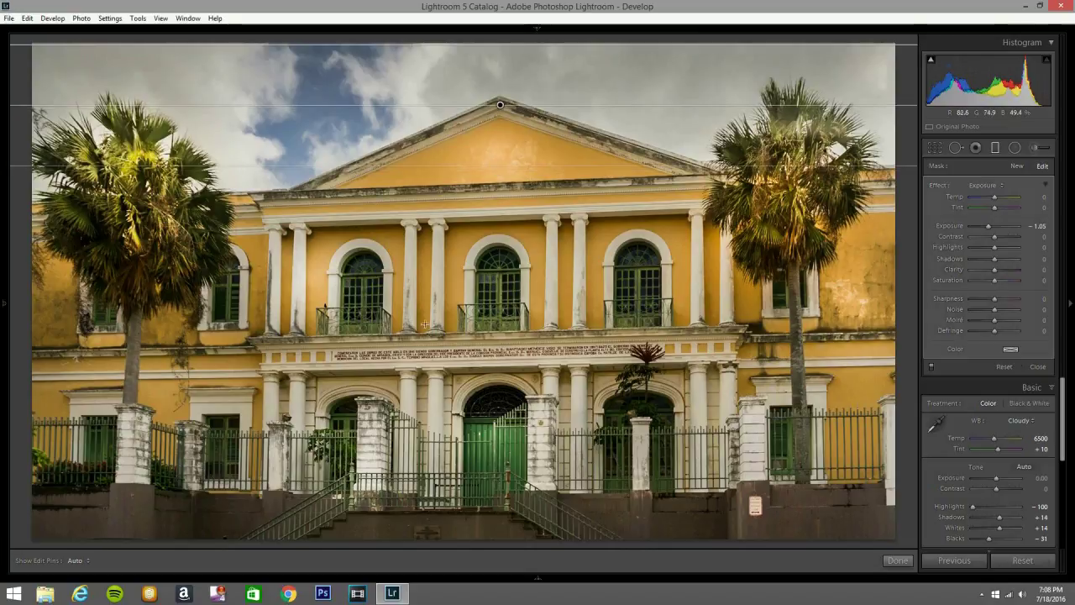
key("shift")
left_click_drag(490, 539, 467, 384)
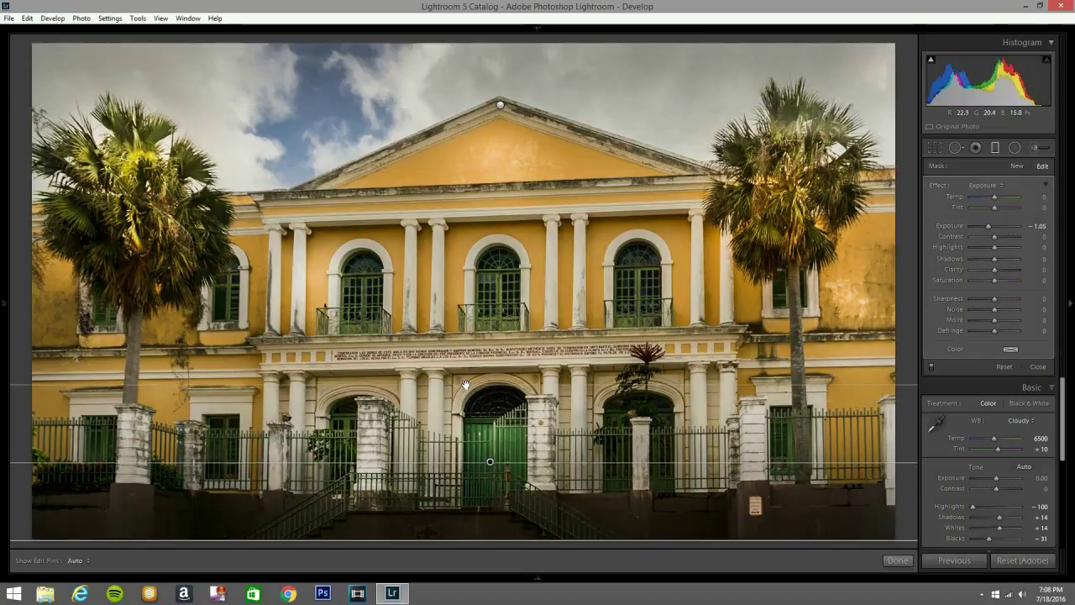
left_click(5, 363)
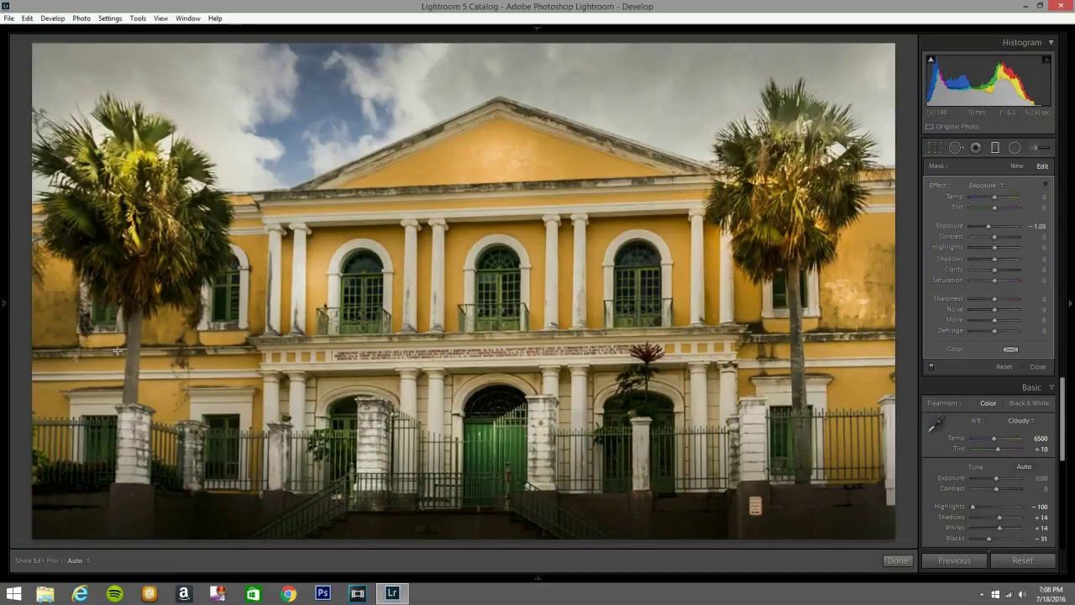
left_click_drag(60, 355, 181, 370)
left_click_drag(60, 356, 85, 356)
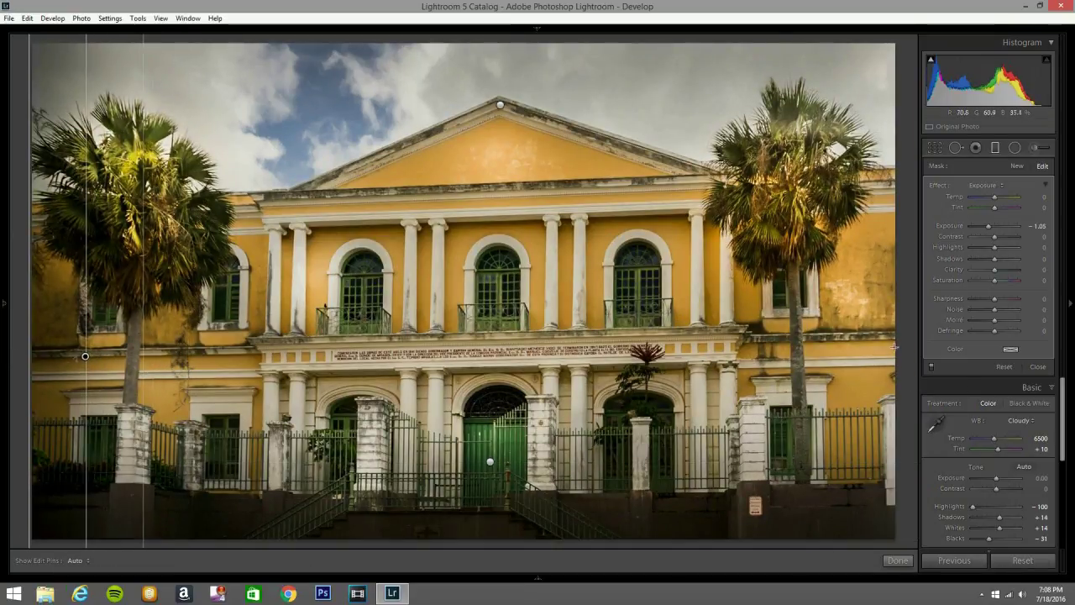
left_click_drag(882, 346, 937, 260)
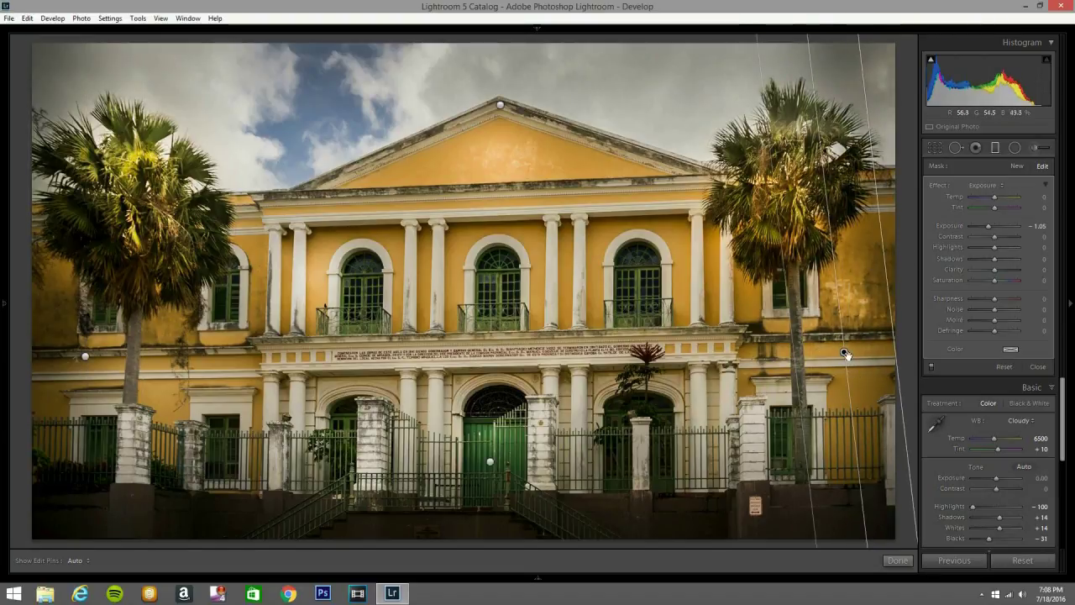
key("Delete")
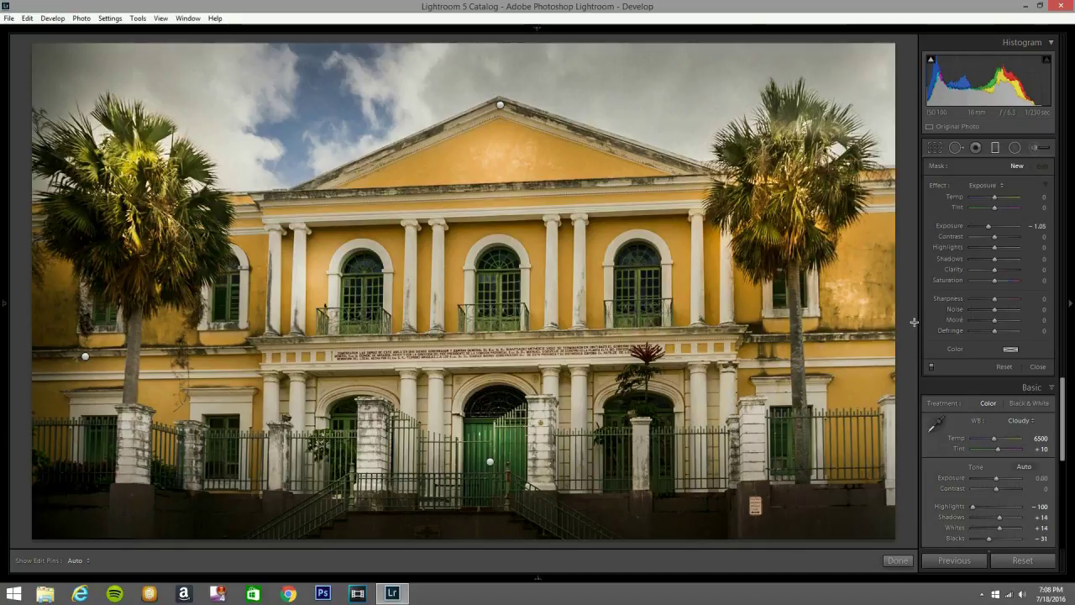
left_click_drag(899, 329, 793, 344)
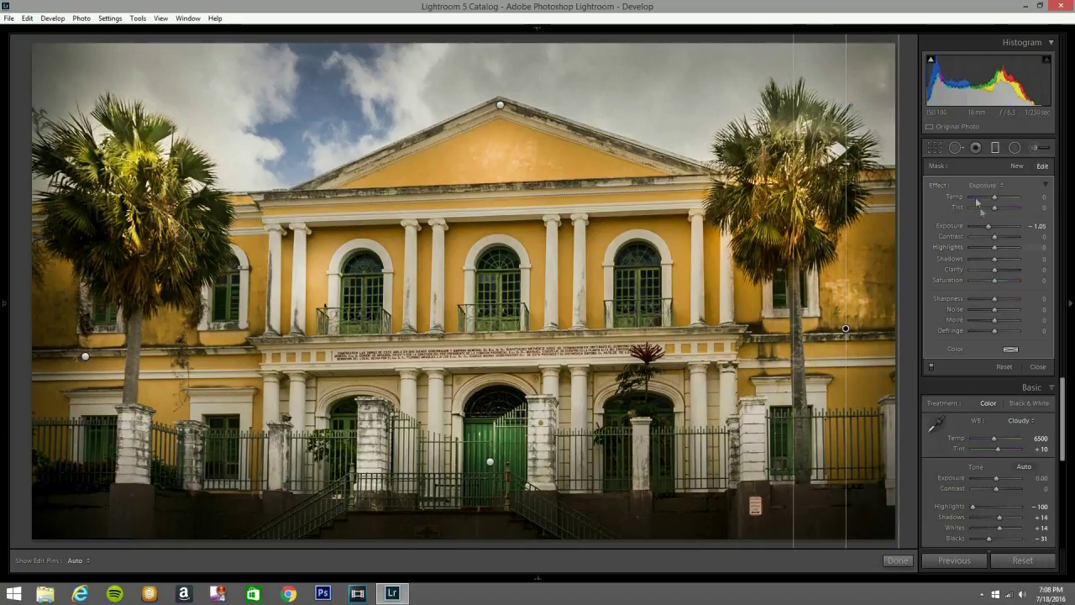
Close the graduated filters and set a new radial filter to Exposure 0.95
key("m")
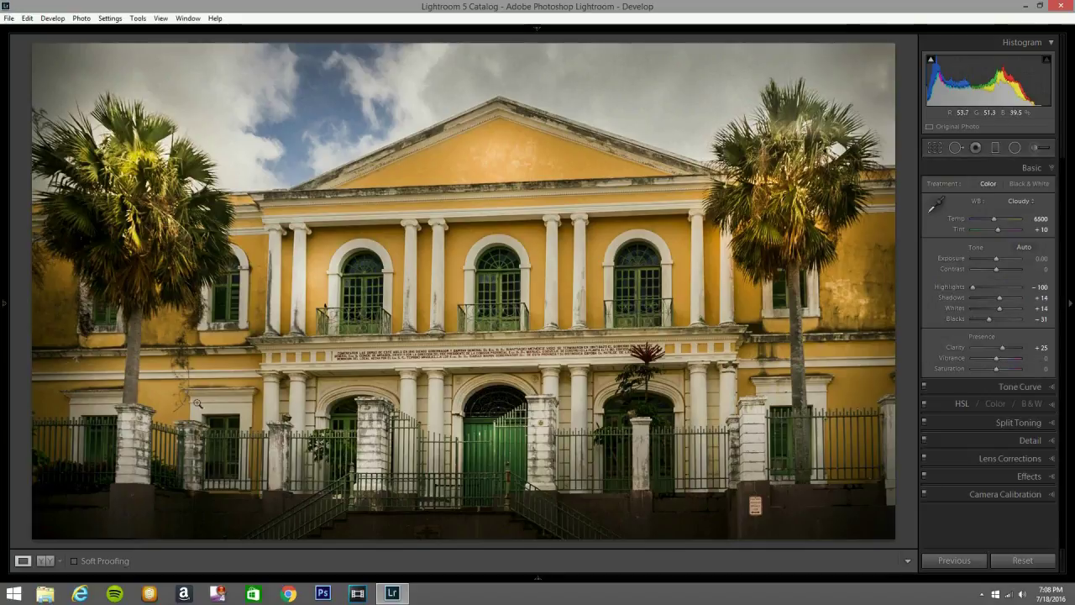
left_click(1013, 149)
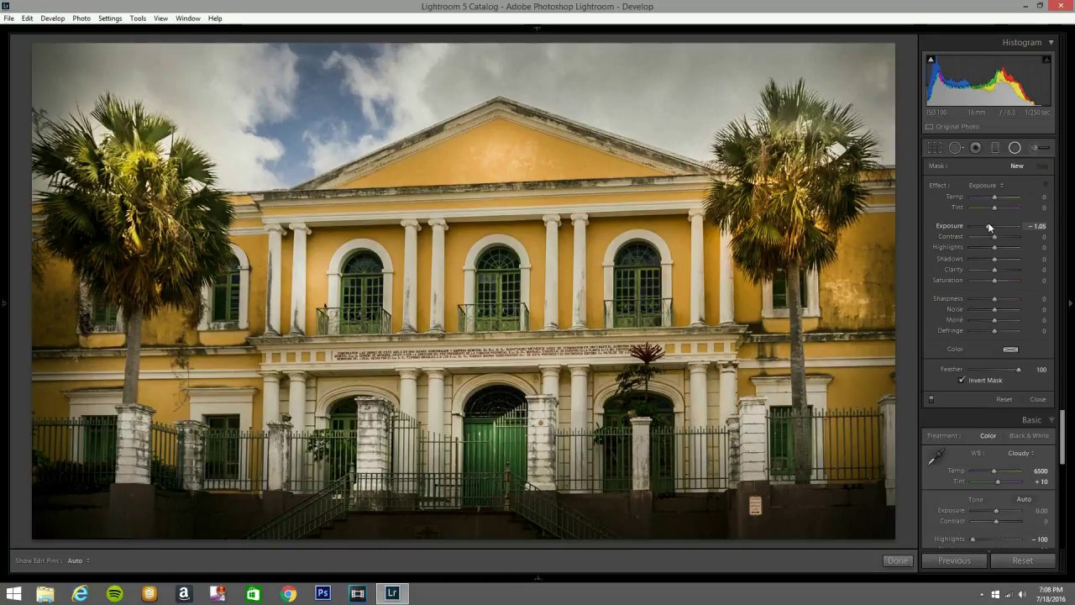
left_click_drag(987, 226, 999, 223)
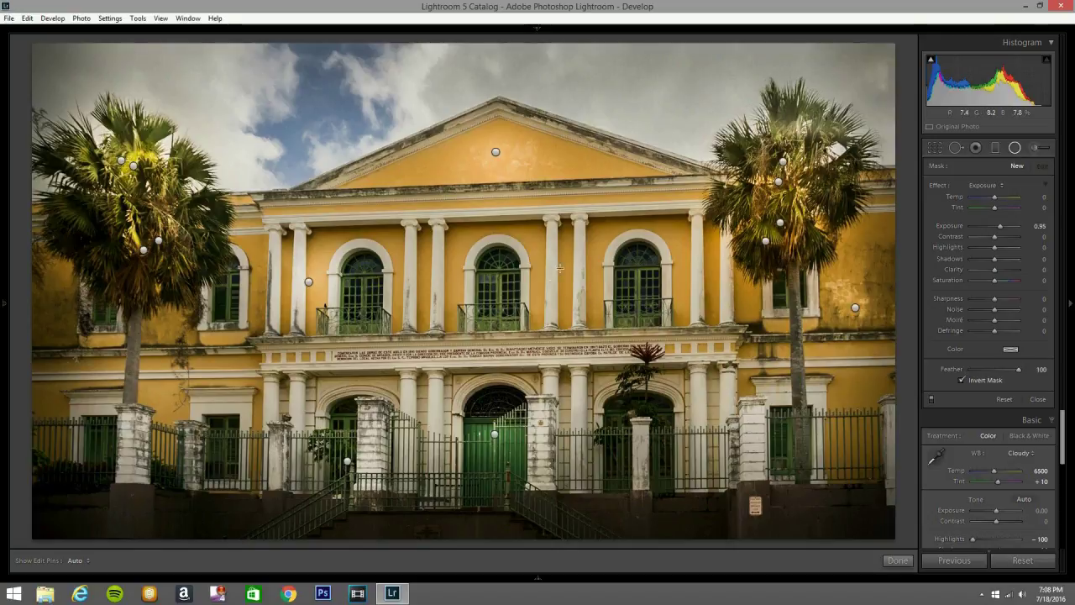
Brighten the central arches with a radial filter and duplicate it onto the left fence post
left_click_drag(540, 261, 610, 323)
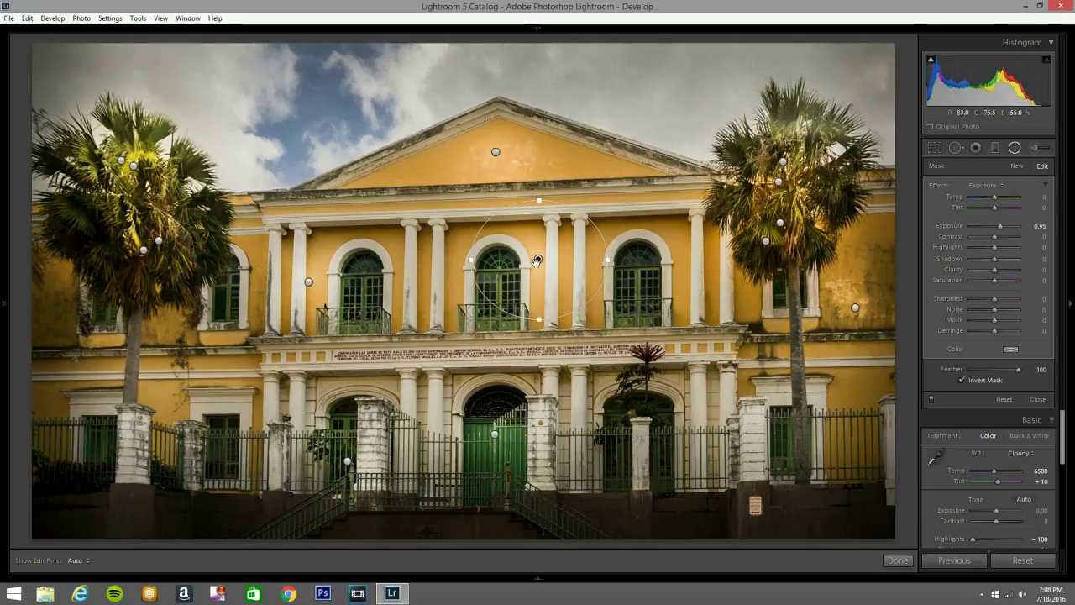
right_click(559, 270)
left_click(590, 273)
left_click_drag(561, 262, 368, 283)
left_click_drag(343, 333, 192, 407)
Place duplicate filters on the gate area and pediment, then close the tool
right_click(193, 407)
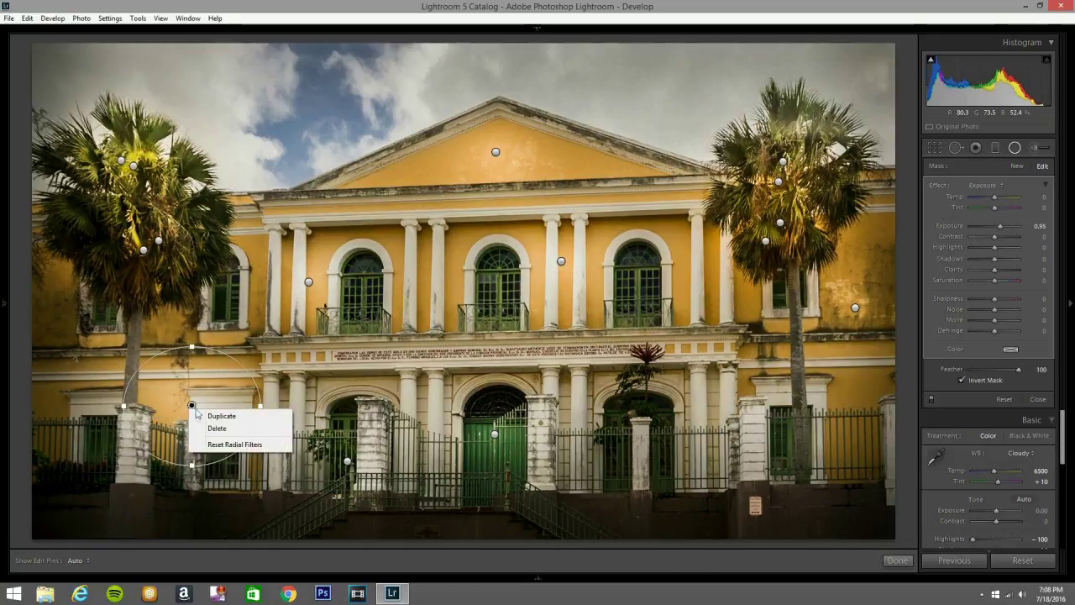
left_click(216, 416)
left_click_drag(437, 403, 620, 476)
right_click(620, 476)
key("Escape")
left_click_drag(620, 472, 443, 183)
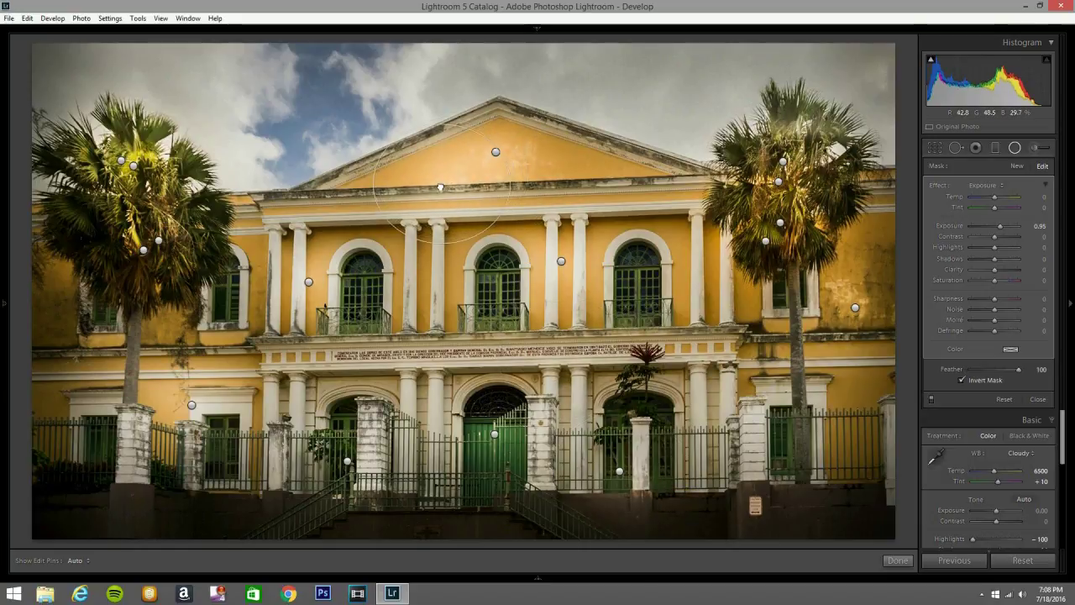
left_click(1017, 147)
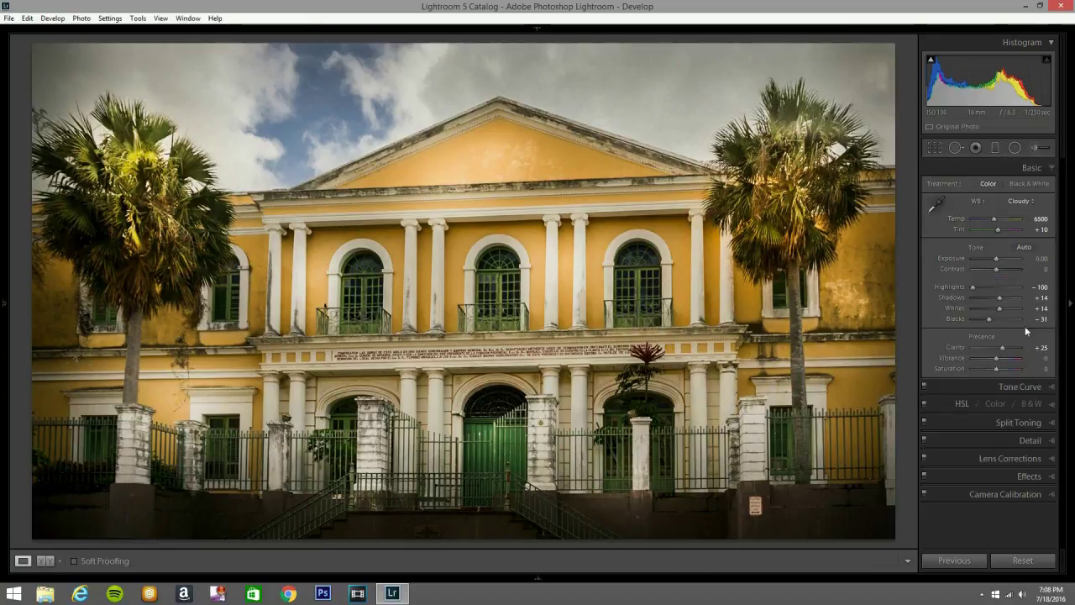
Reset radial filter exposure to 0, add a yellow tint, and place the ellipse over the building's centre
left_click(1015, 147)
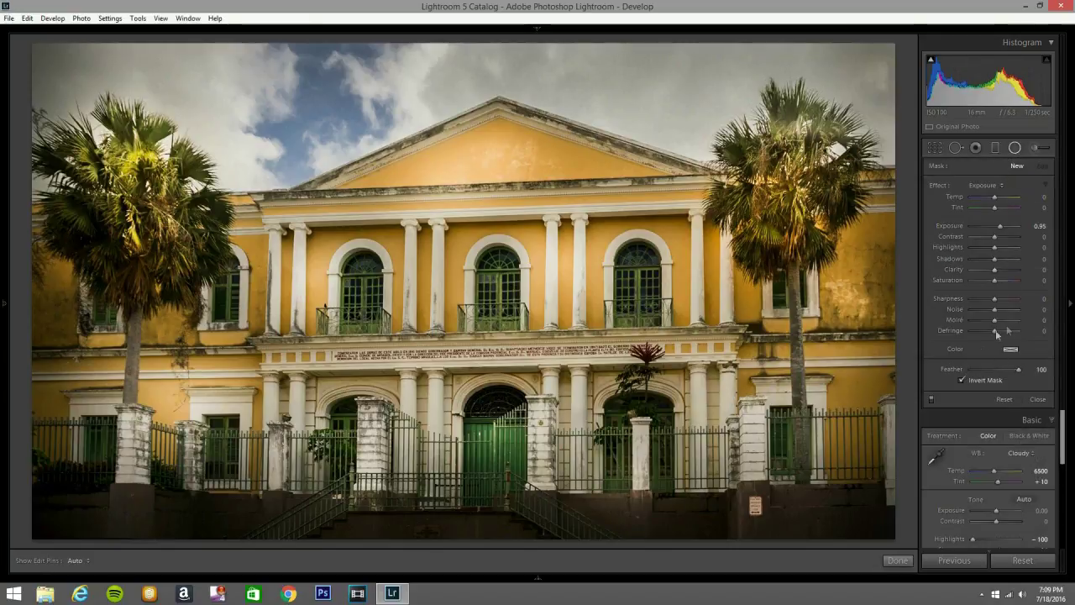
double_click(941, 185)
left_click(1012, 350)
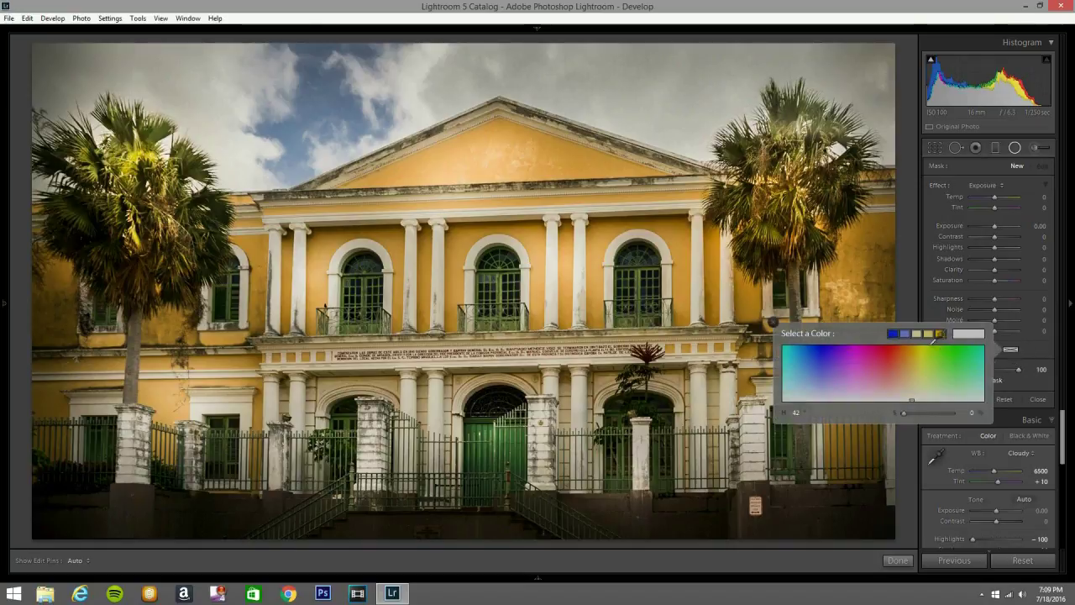
left_click(929, 331)
left_click(280, 250)
left_click_drag(808, 361, 909, 442)
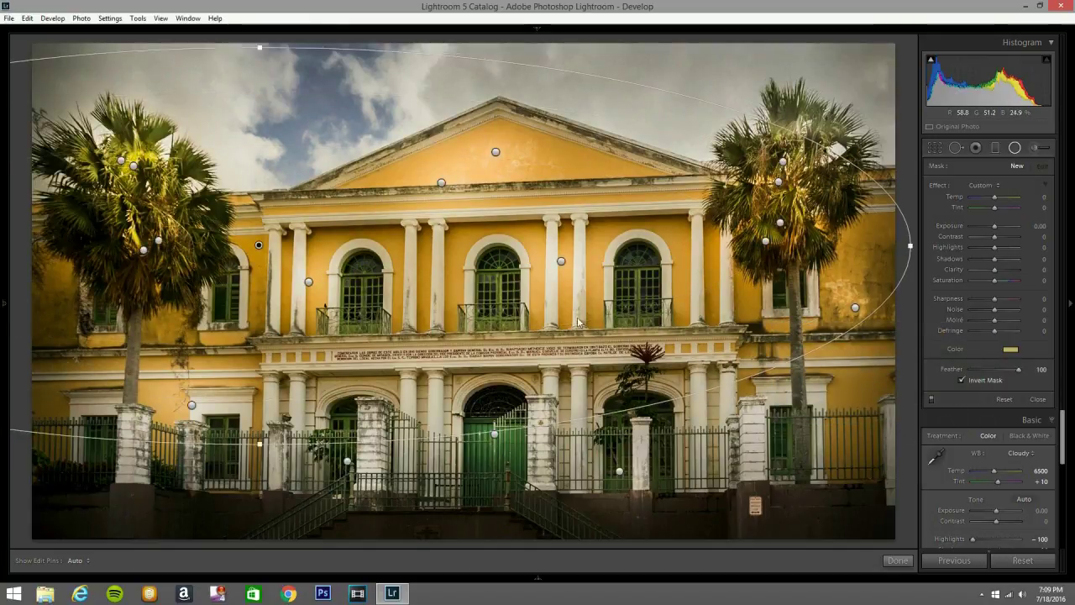
left_click_drag(258, 245, 524, 297)
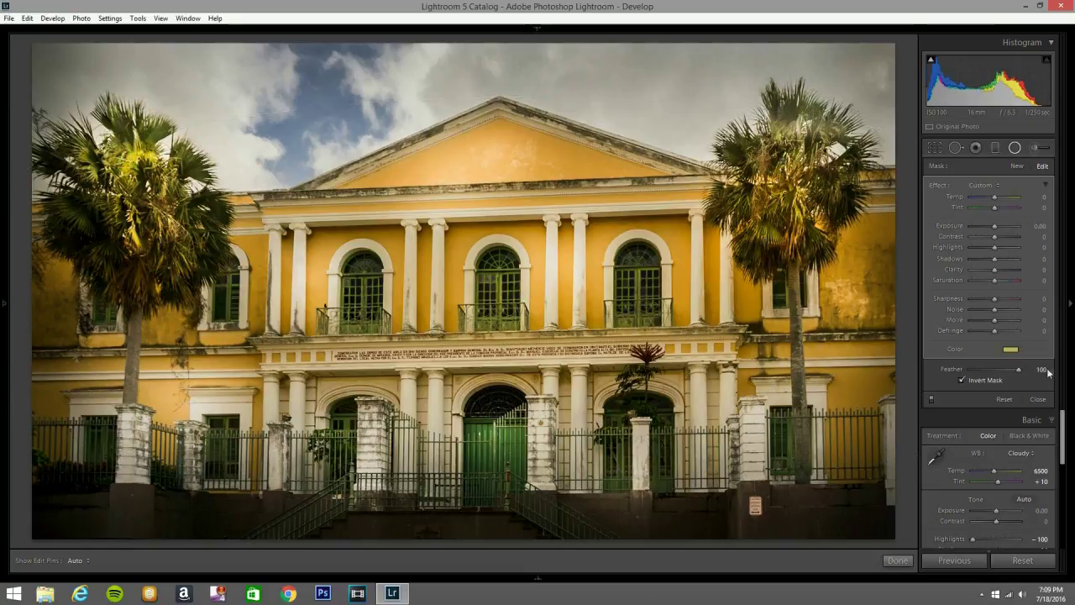
Change the filter tint to a warm orange at hue 21 and close the tool
left_click(1009, 350)
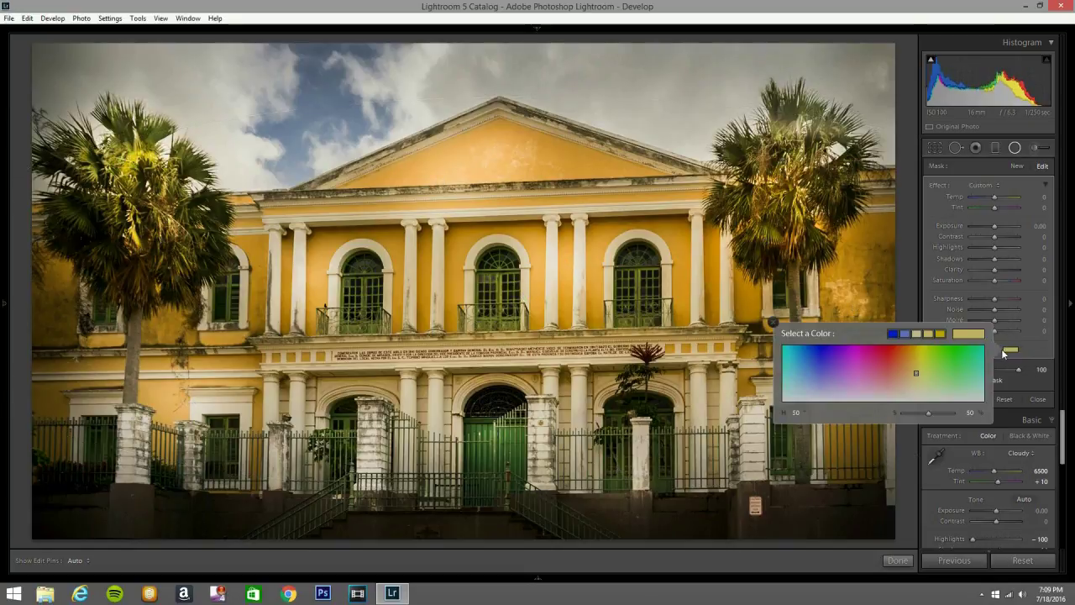
left_click(934, 378)
left_click_drag(943, 370, 929, 364)
mouse_move(935, 351)
left_mouse_down()
mouse_move(905, 354)
mouse_move(900, 379)
left_mouse_up()
left_click_drag(900, 384, 900, 382)
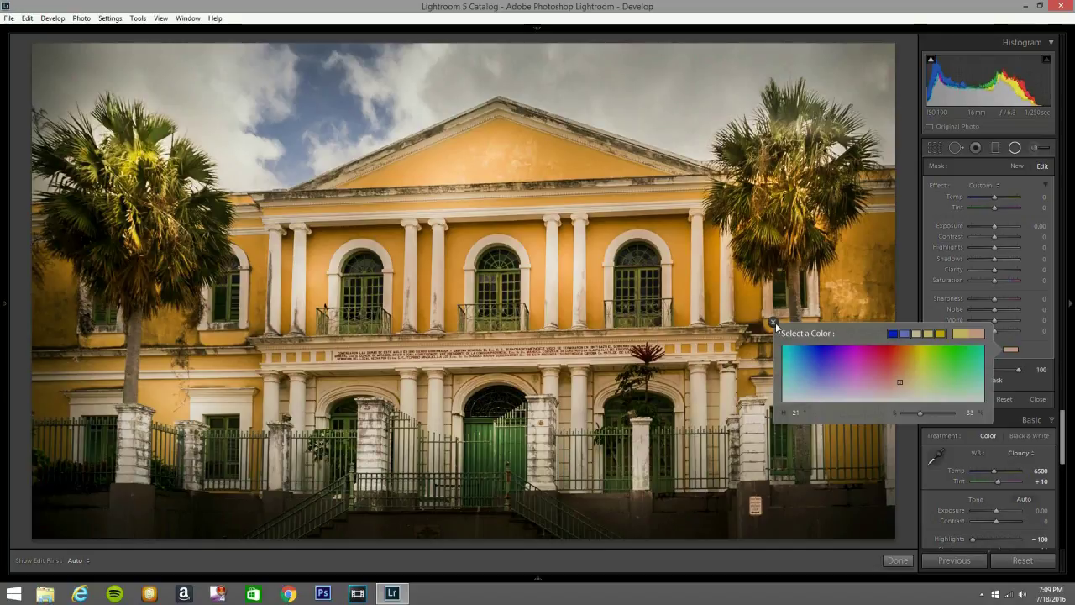
left_click(772, 322)
left_click(1014, 148)
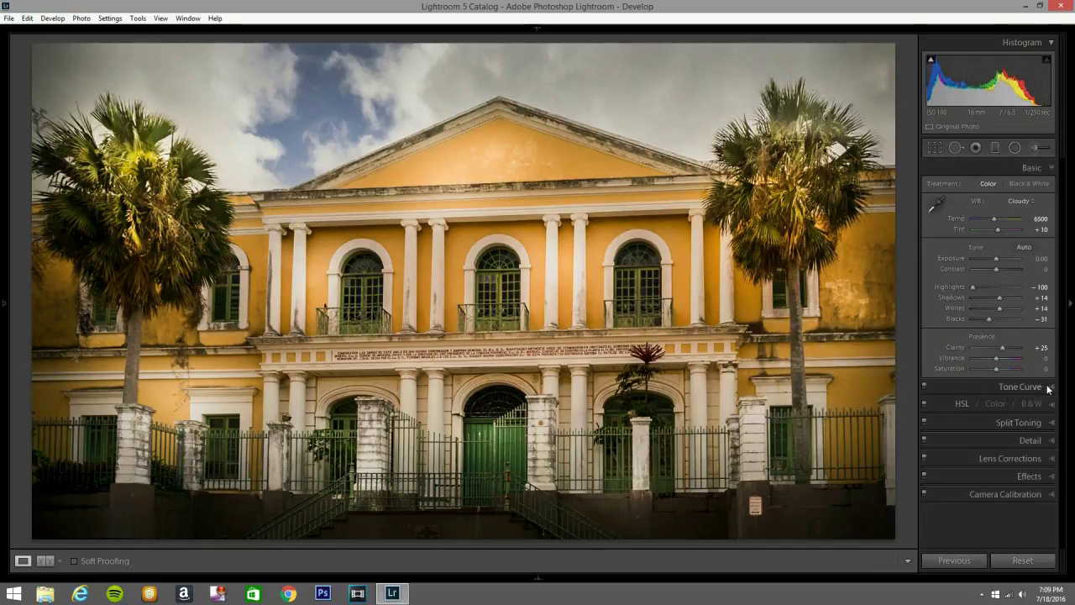
Split-tone highlights to hue 37, saturation 22 and shadows to hue 215, saturation 12
left_click(1048, 388)
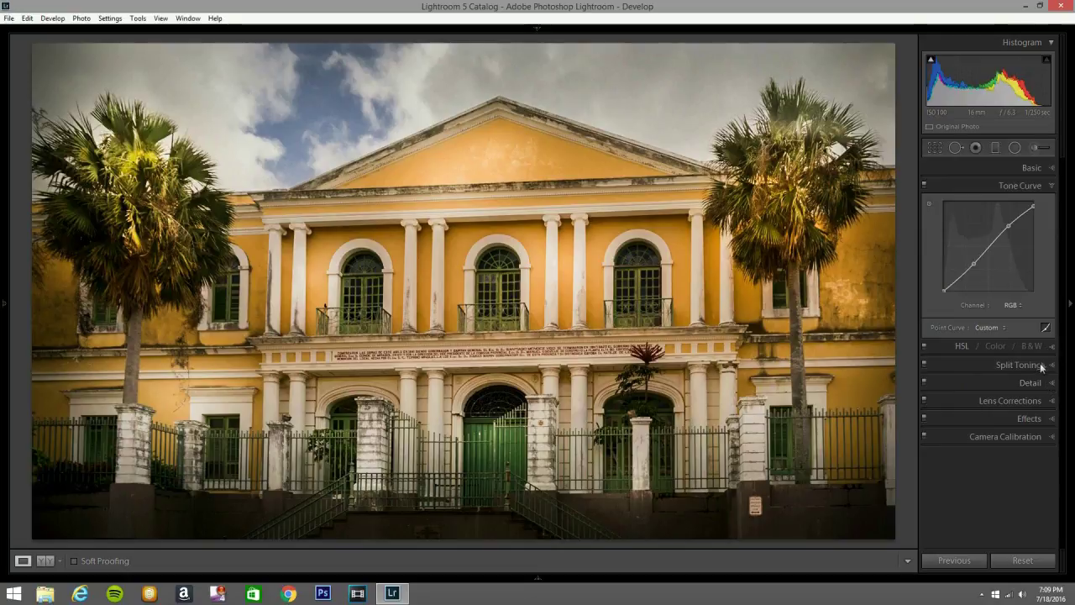
left_click(1049, 366)
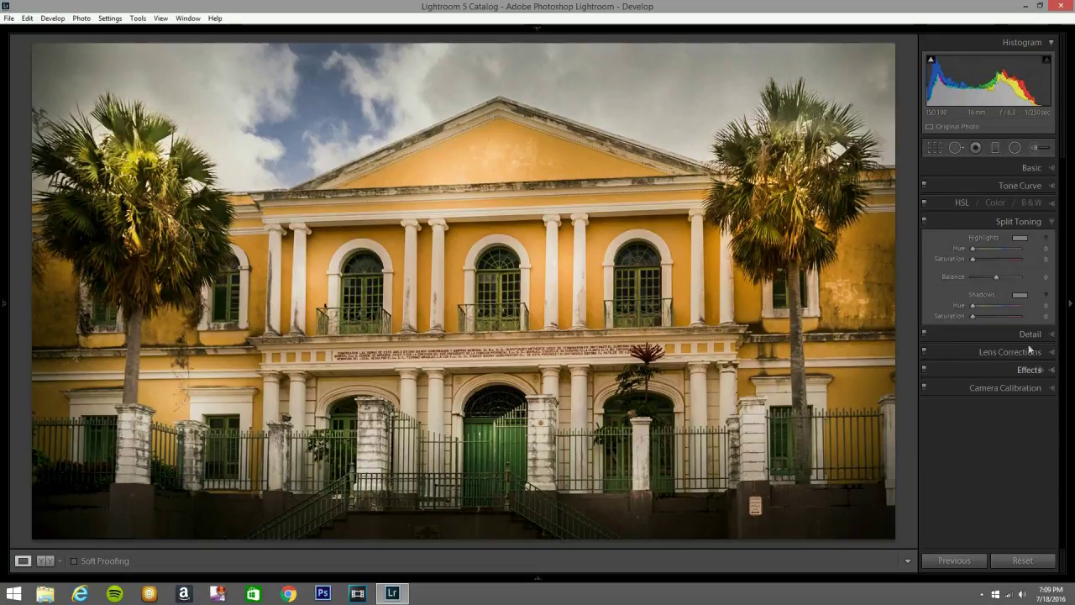
left_click(1019, 239)
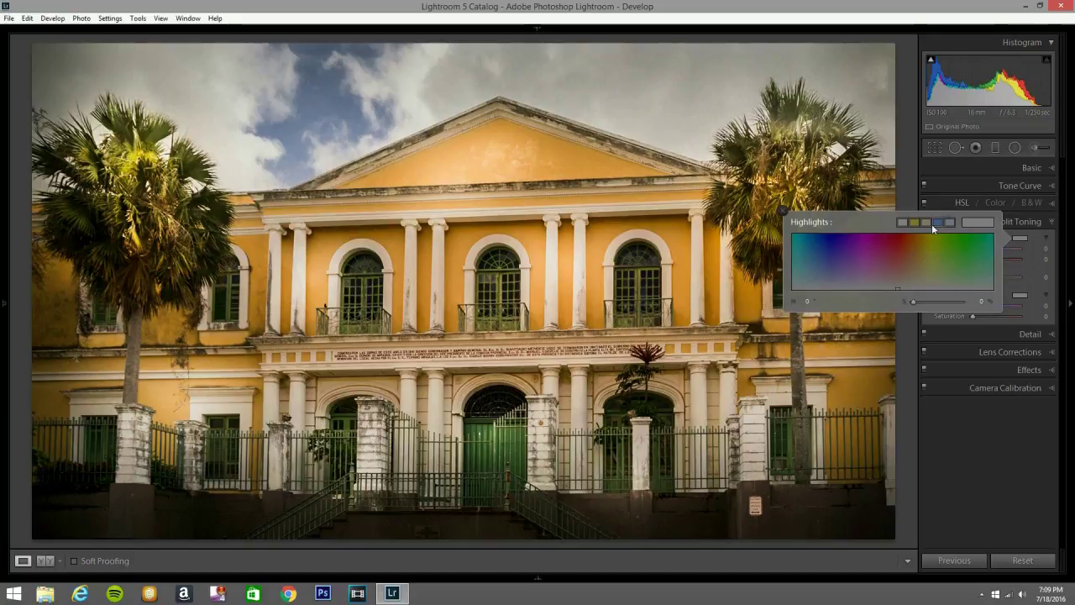
left_click(932, 222)
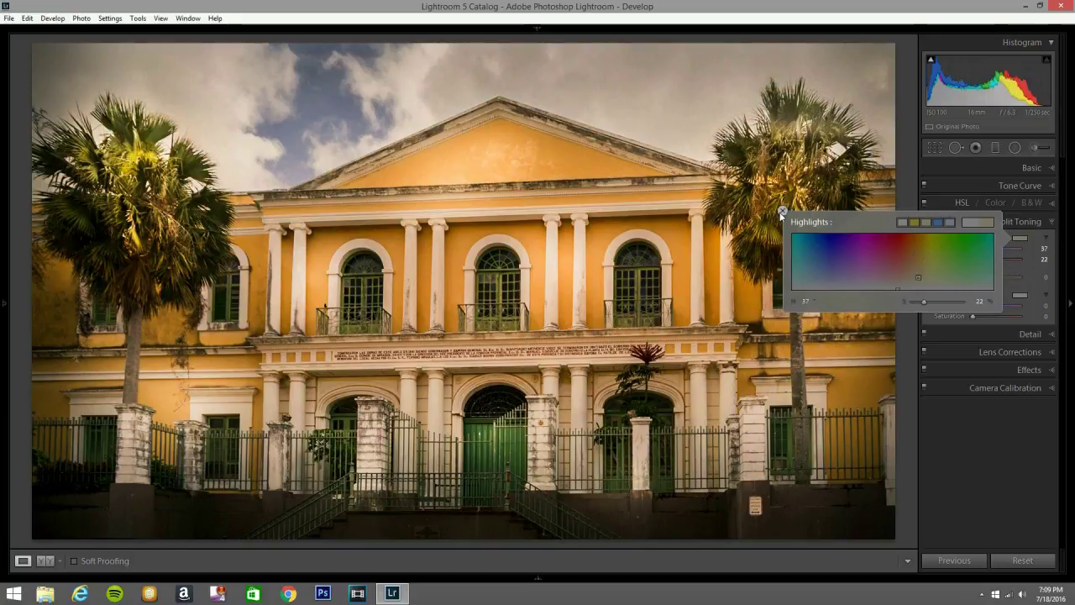
left_click(782, 210)
left_click(1020, 295)
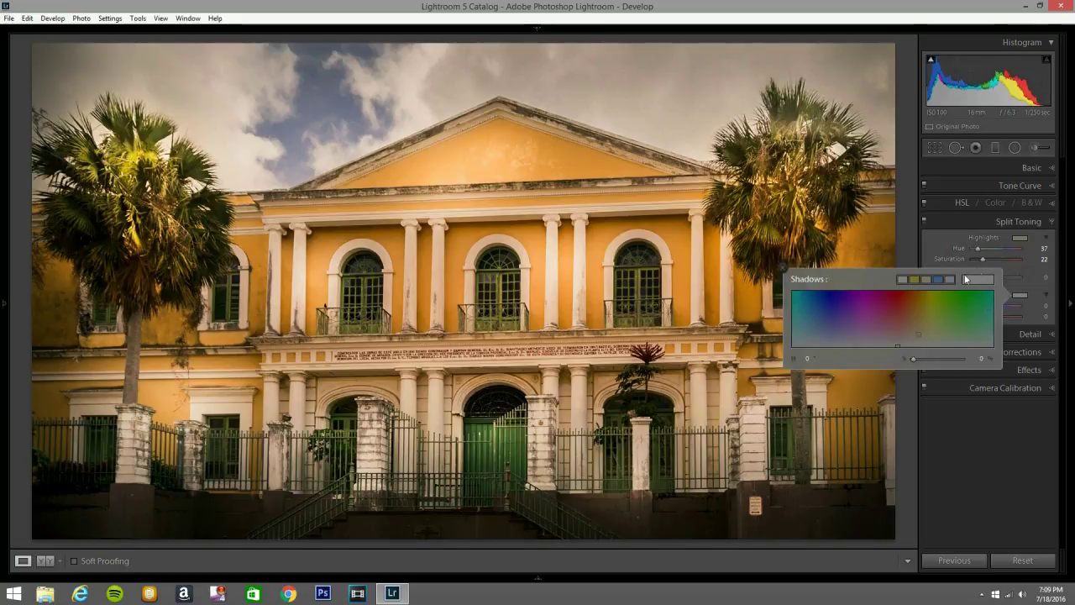
left_click_drag(964, 267, 953, 355)
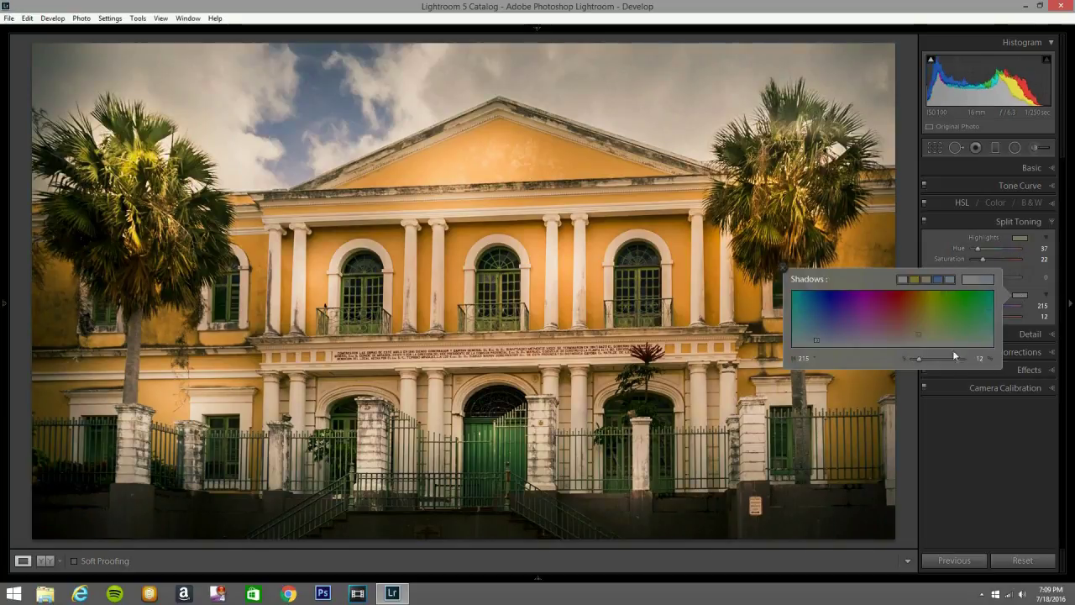
left_click(780, 269)
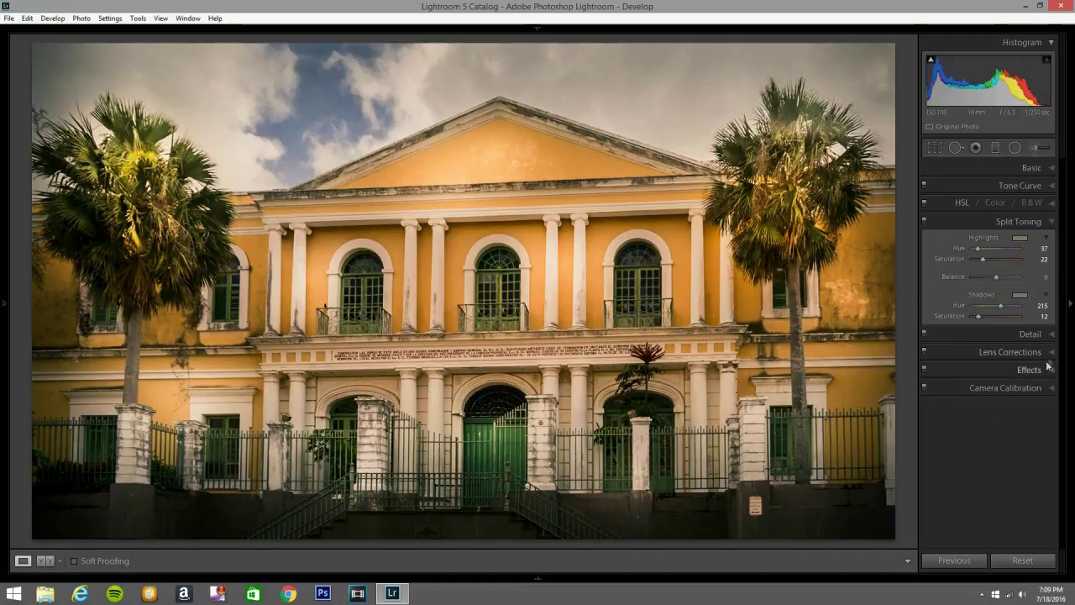
Raise Camera Calibration Blue Primary saturation to +12
left_click(1050, 390)
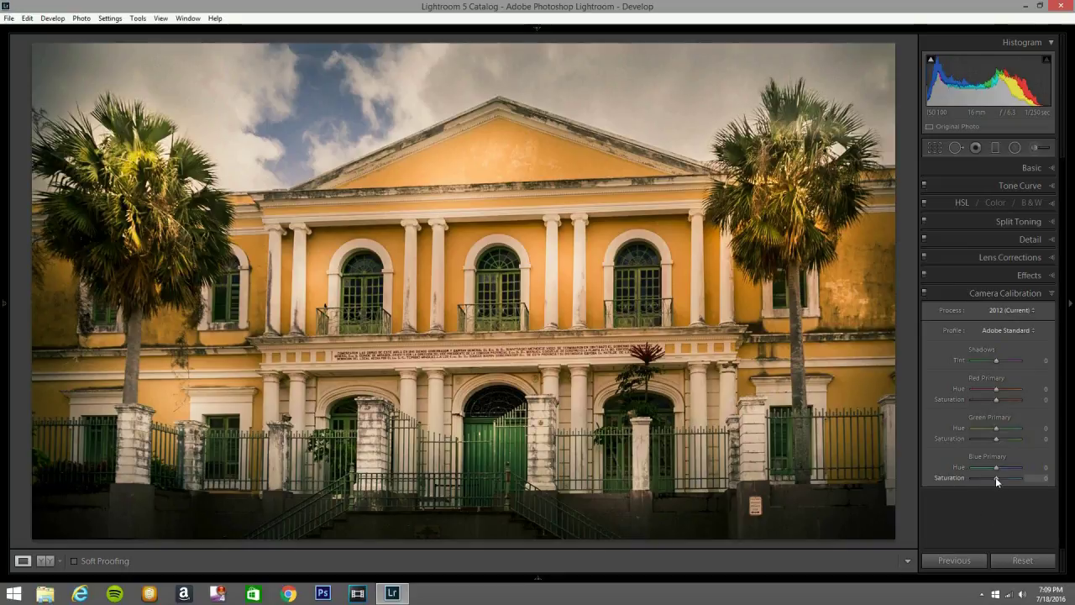
left_click_drag(998, 480, 1002, 479)
left_click(1047, 294)
left_click(1045, 169)
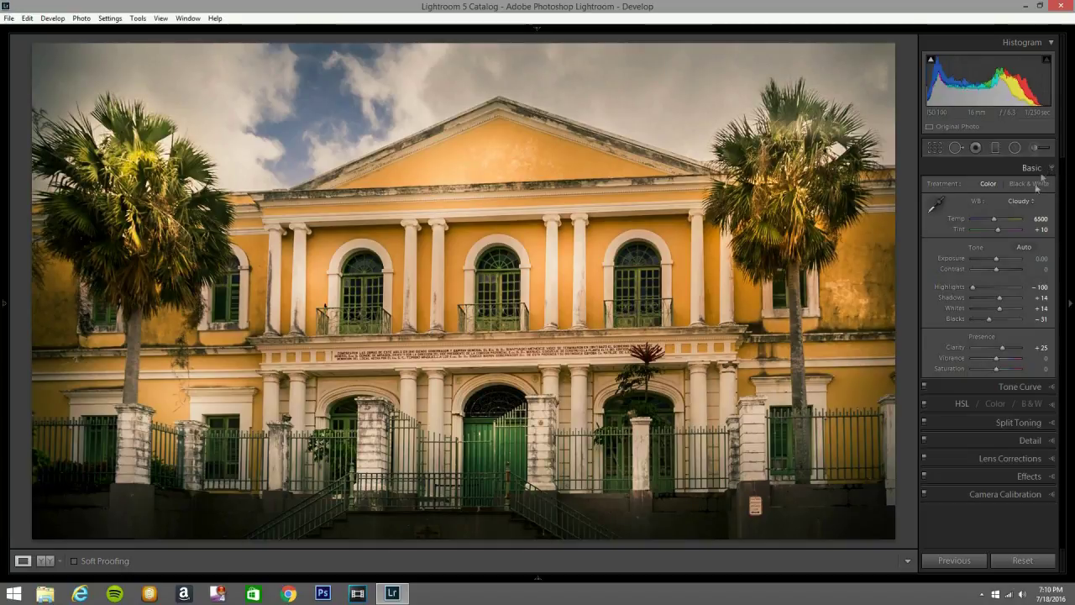
Set Contrast +21 and Exposure -0.12, then raise the warm-tint radial filter's exposure to 0.29
left_click_drag(995, 269, 1000, 270)
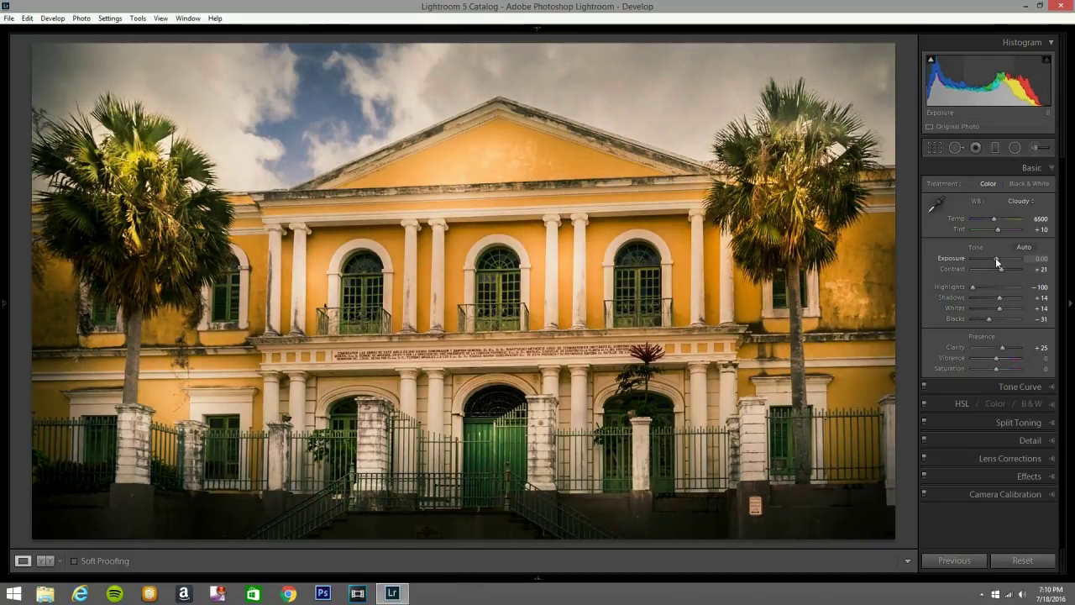
left_click_drag(996, 257, 994, 257)
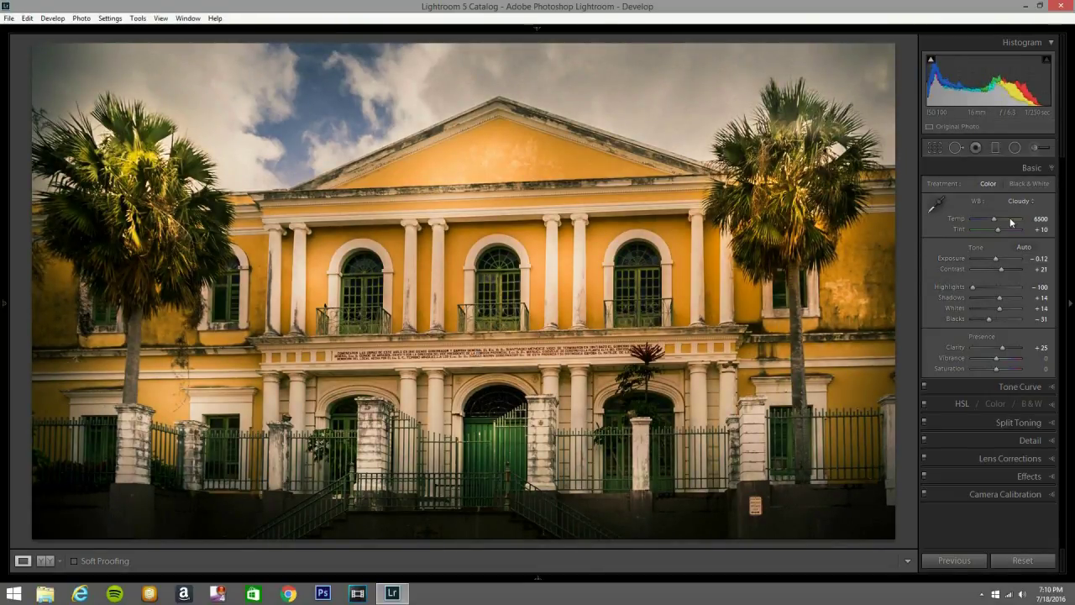
left_click(1014, 148)
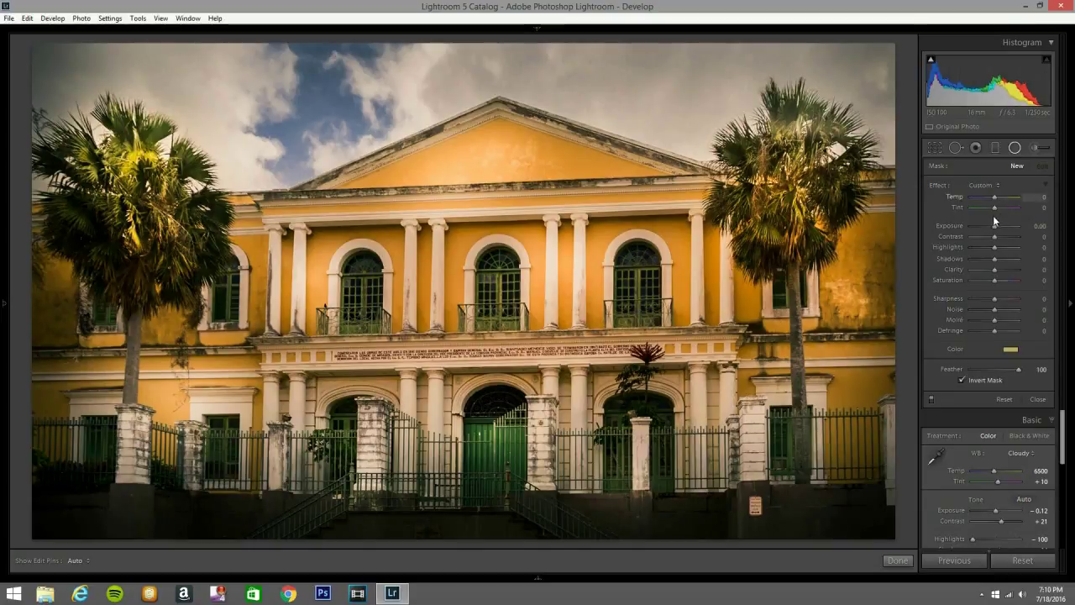
left_click(529, 294)
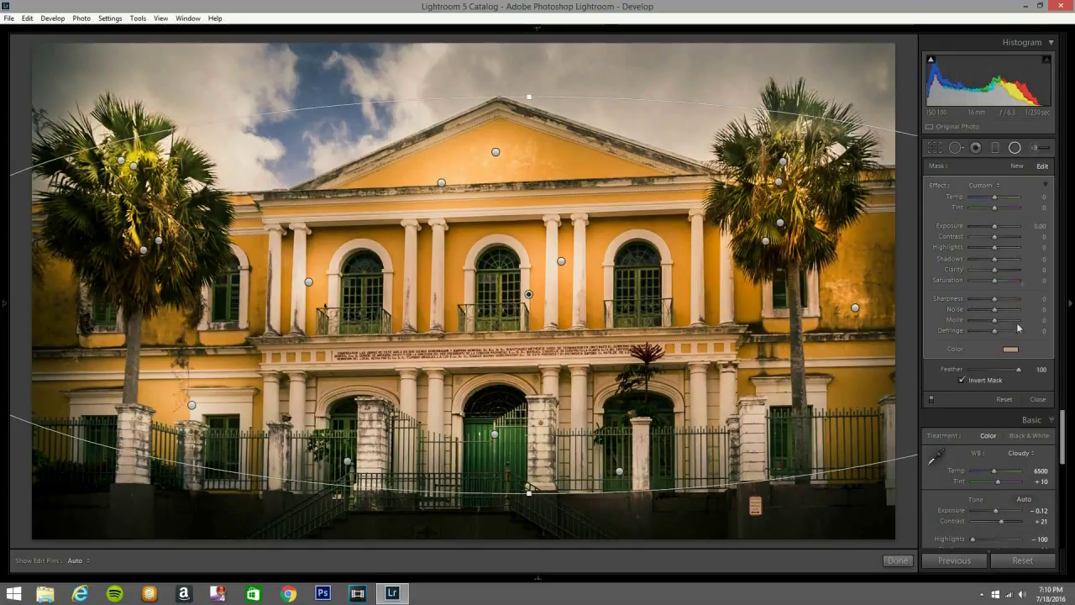
left_click_drag(994, 227, 997, 228)
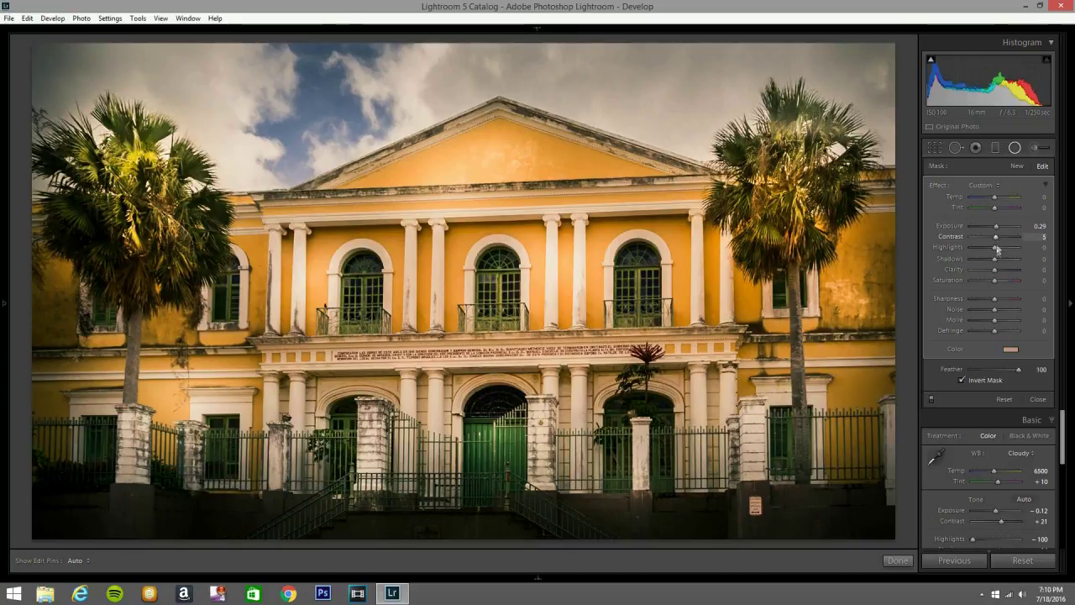
left_click(1015, 148)
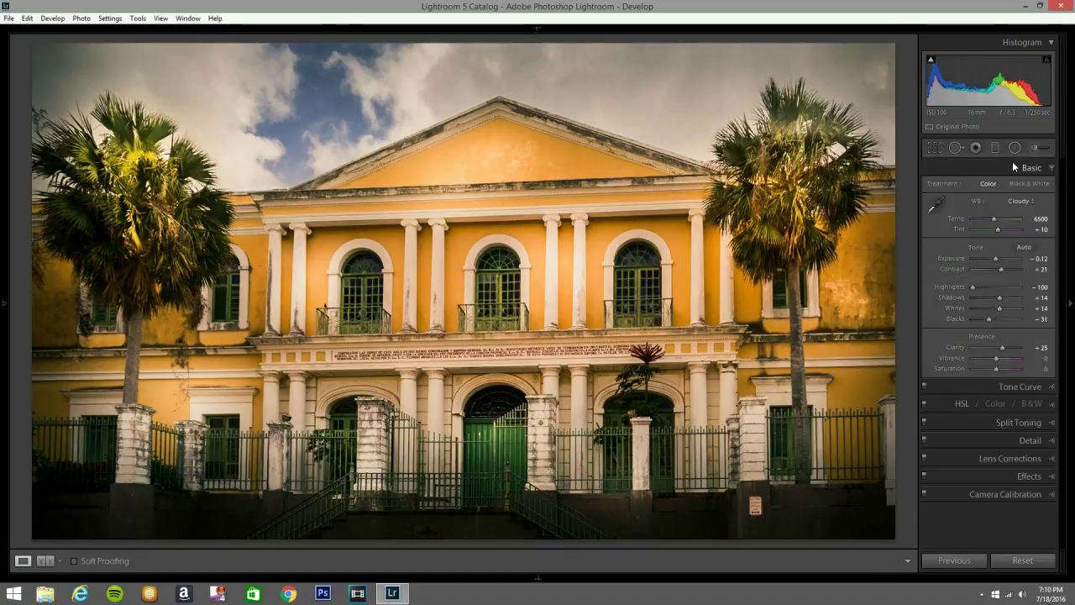
Compare before and after side by side in Lights Out, then show the edited photo alone
key("y")
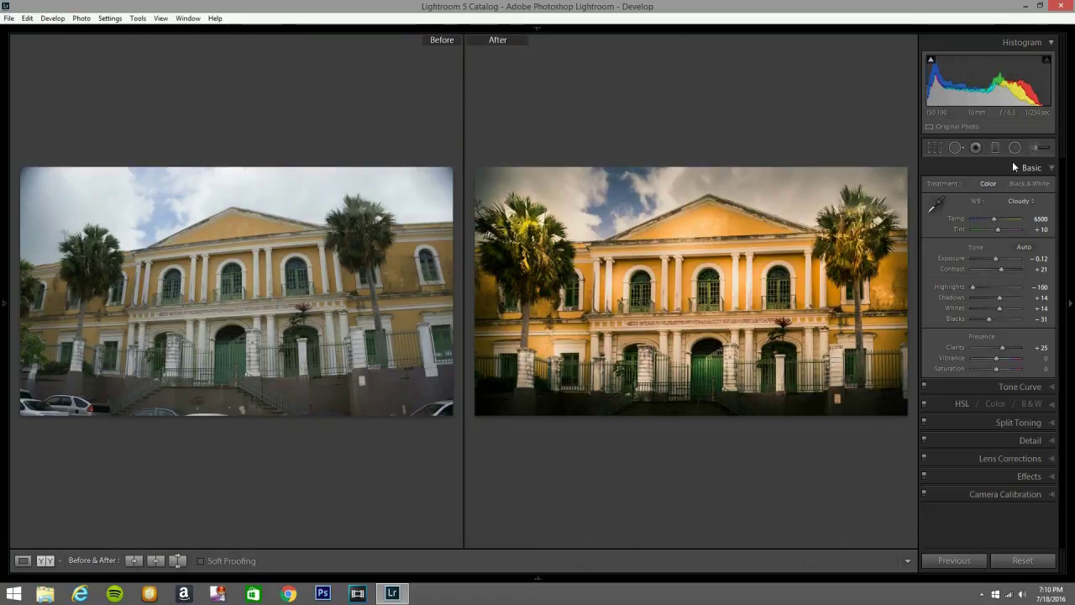
left_click(1072, 199)
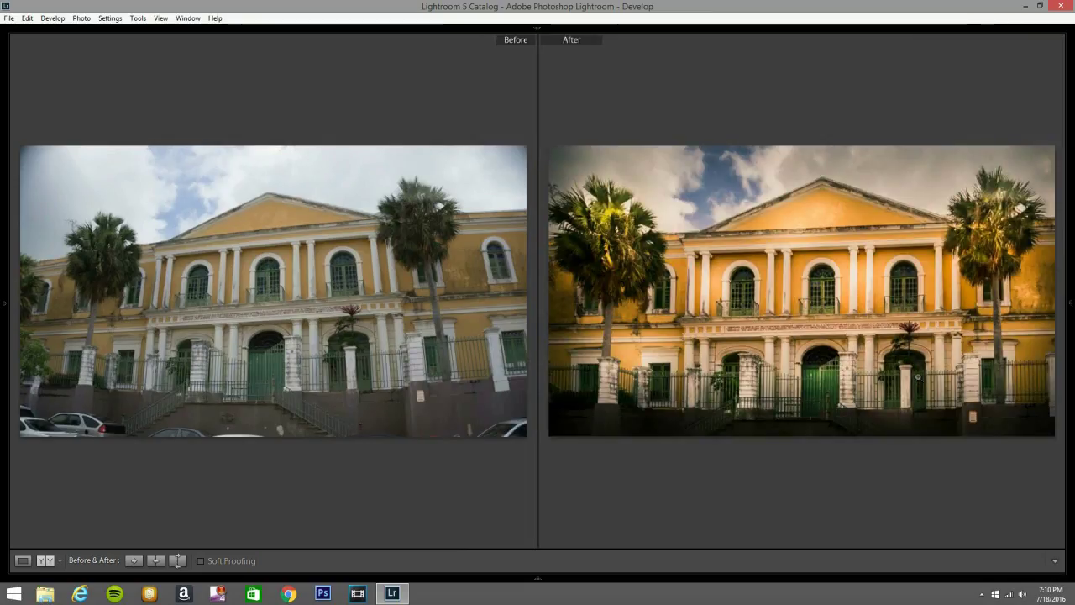
key("l")
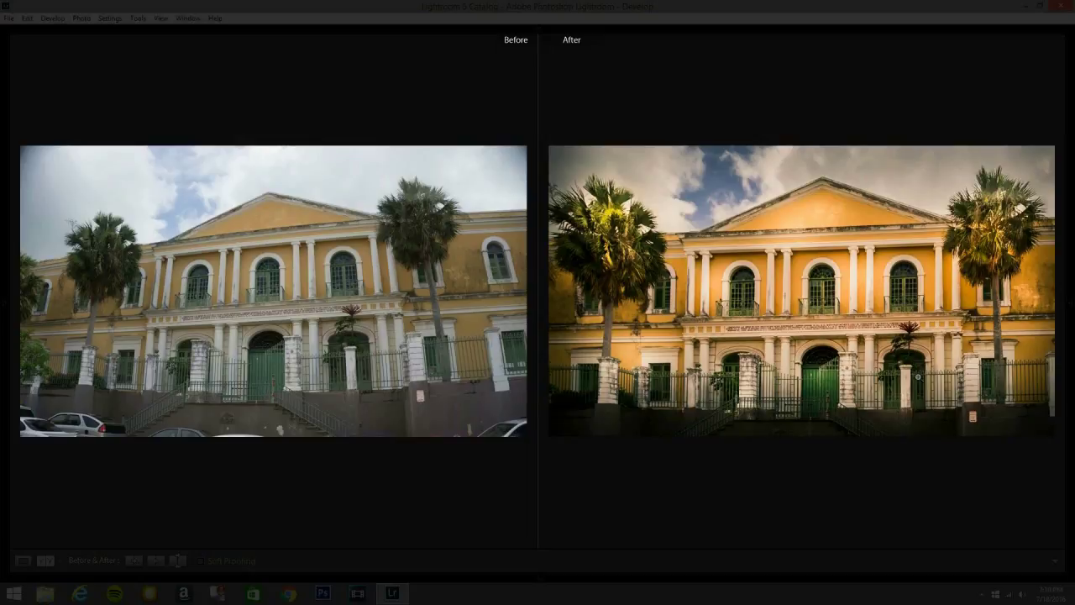
key("y")
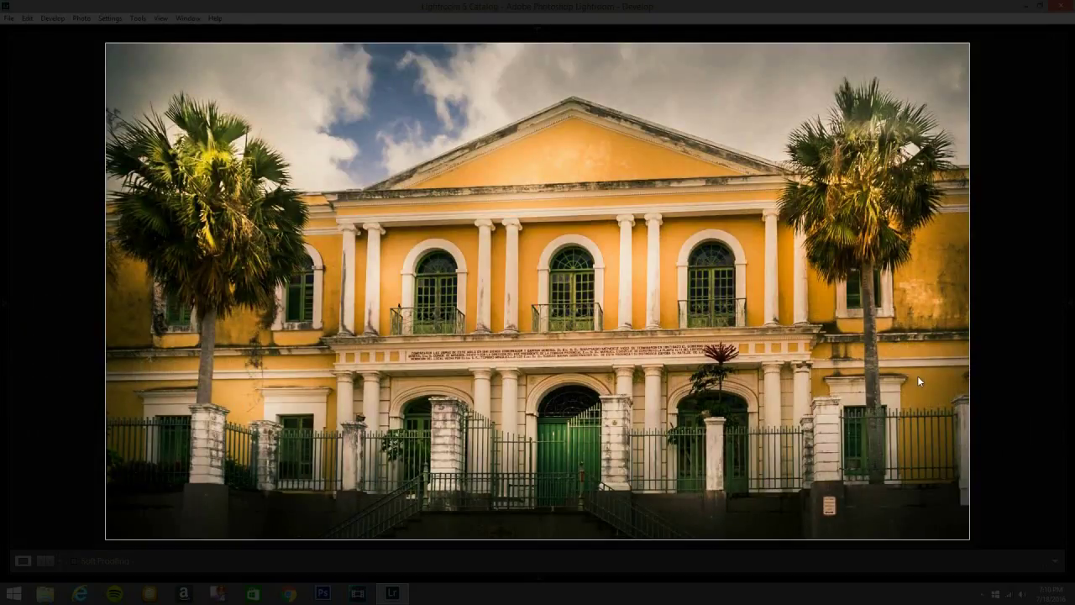